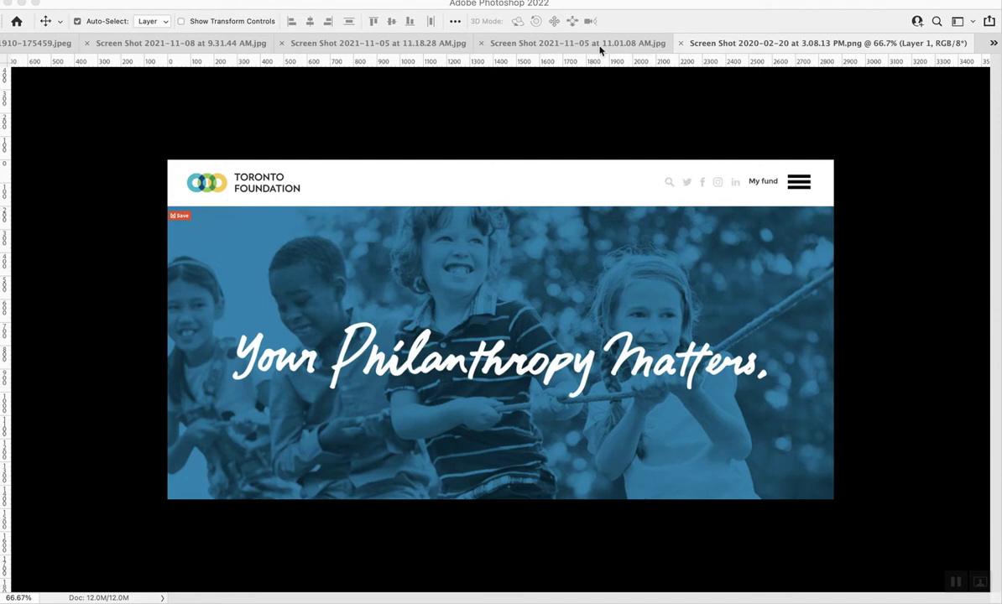
# - Show the hidden panels and view the Our approach, Unemployment Across Africa and blue profile examples
pyautogui.press('Tab')
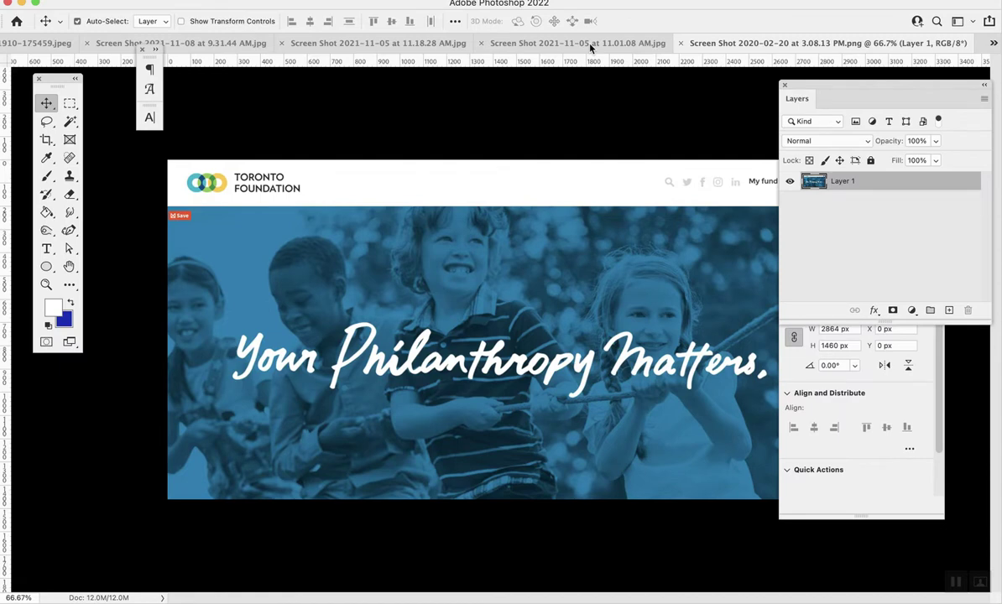
pyautogui.click(588, 43)
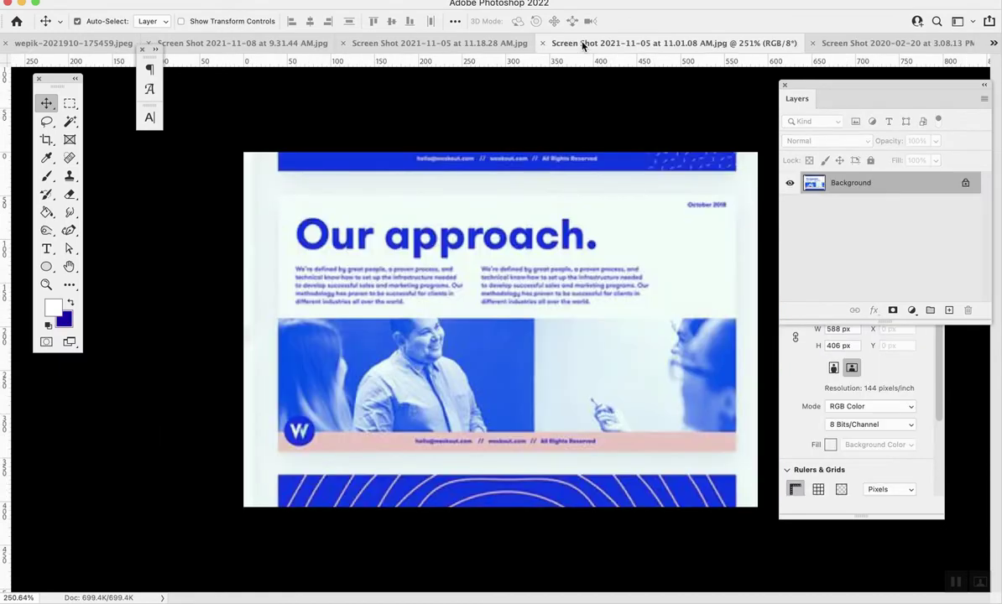
pyautogui.click(404, 42)
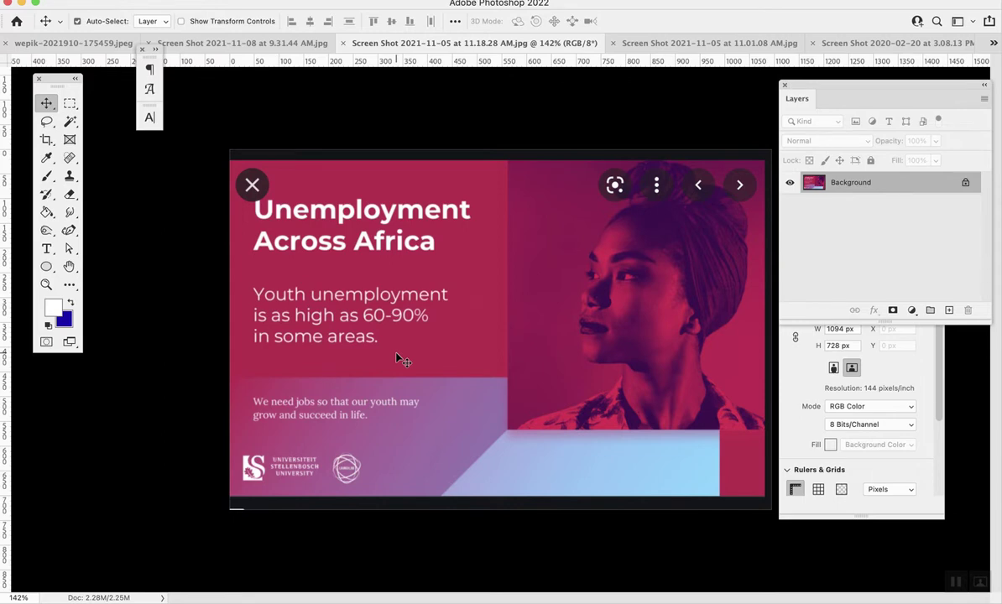
pyautogui.click(260, 46)
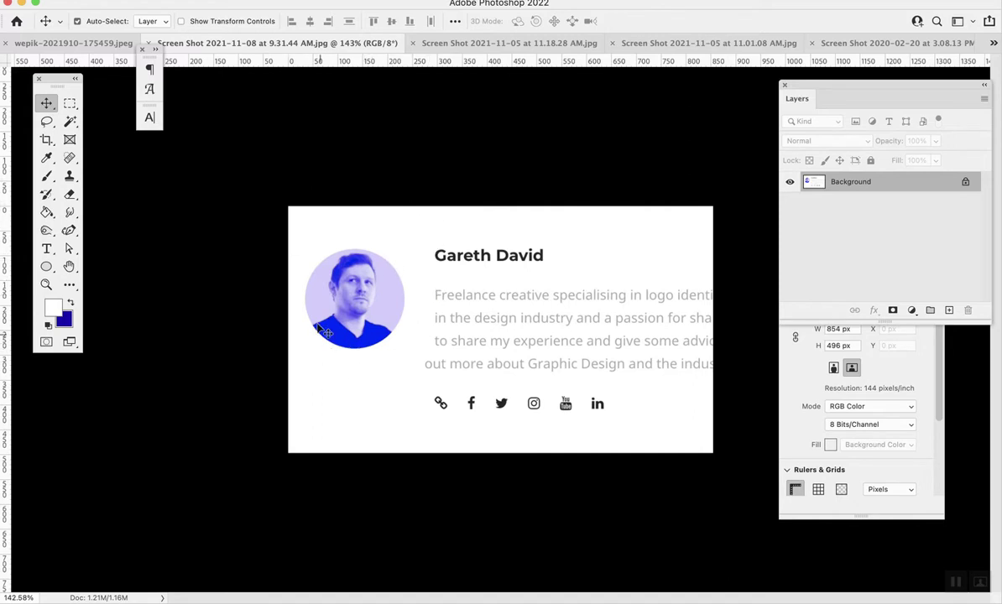
# - Revisit the example screenshots, ending on the Toronto Foundation image, then switch to the browser
pyautogui.click(519, 43)
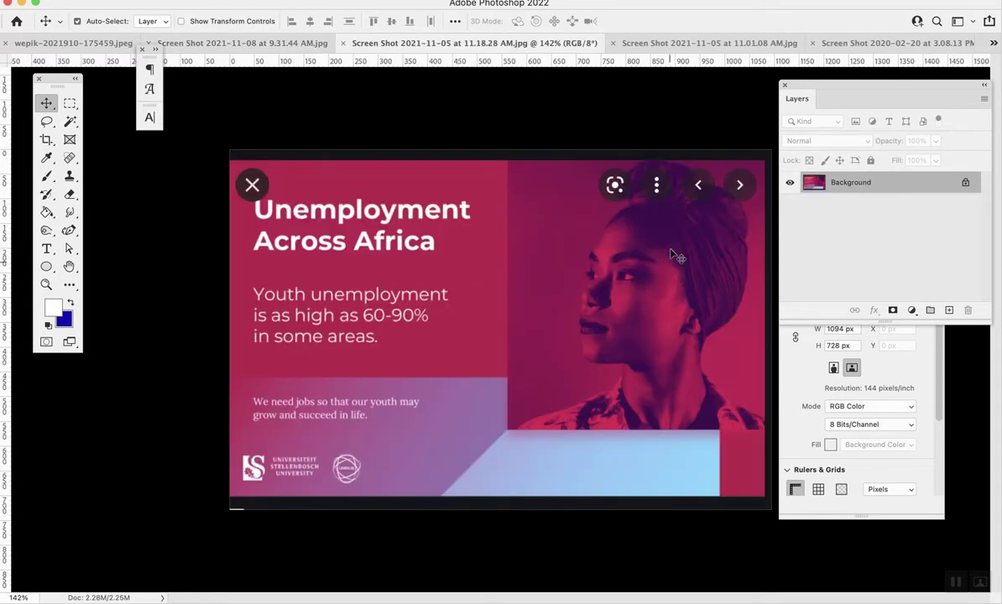
pyautogui.click(277, 44)
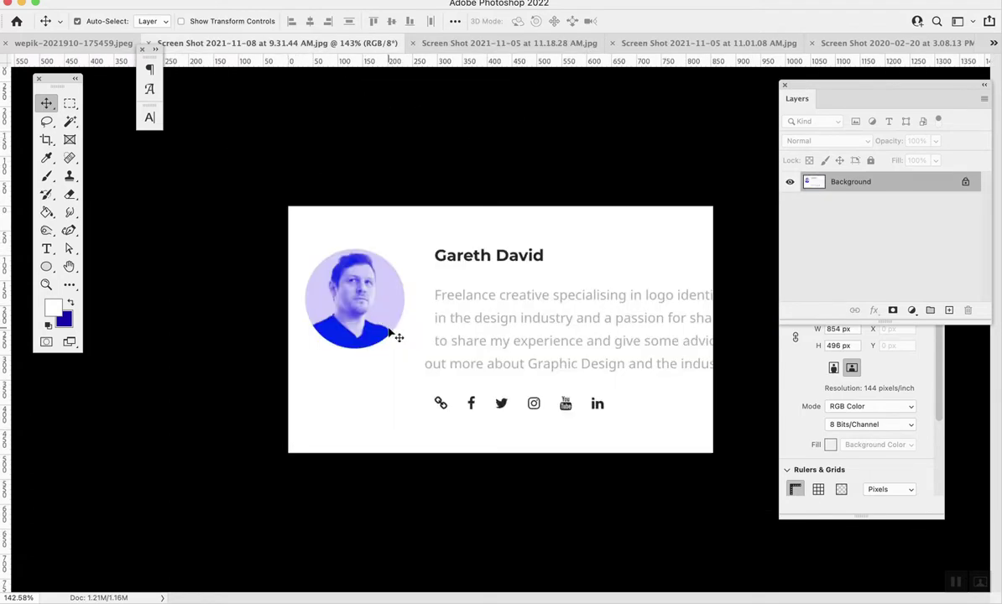
pyautogui.click(715, 43)
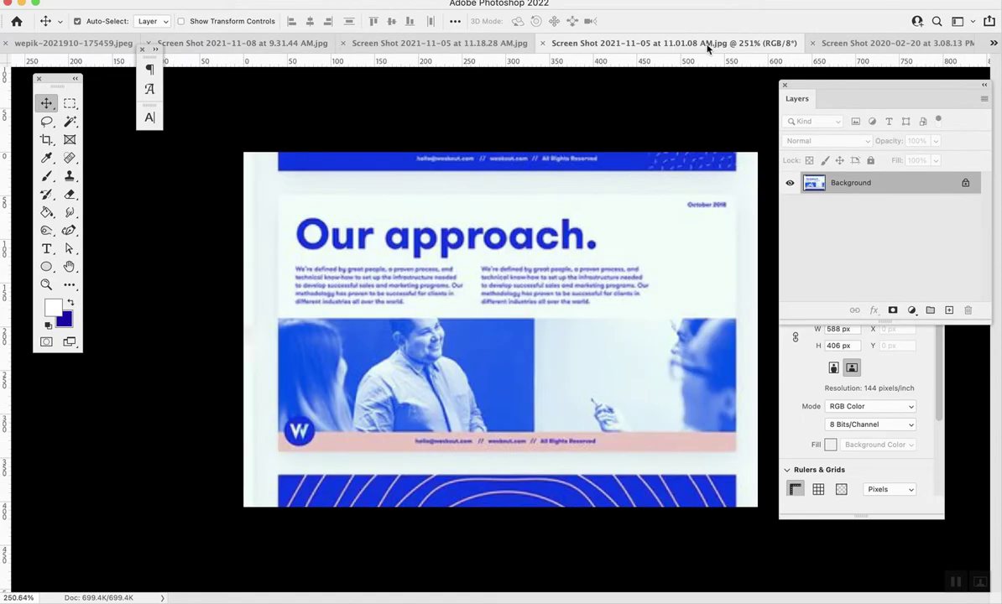
pyautogui.click(888, 42)
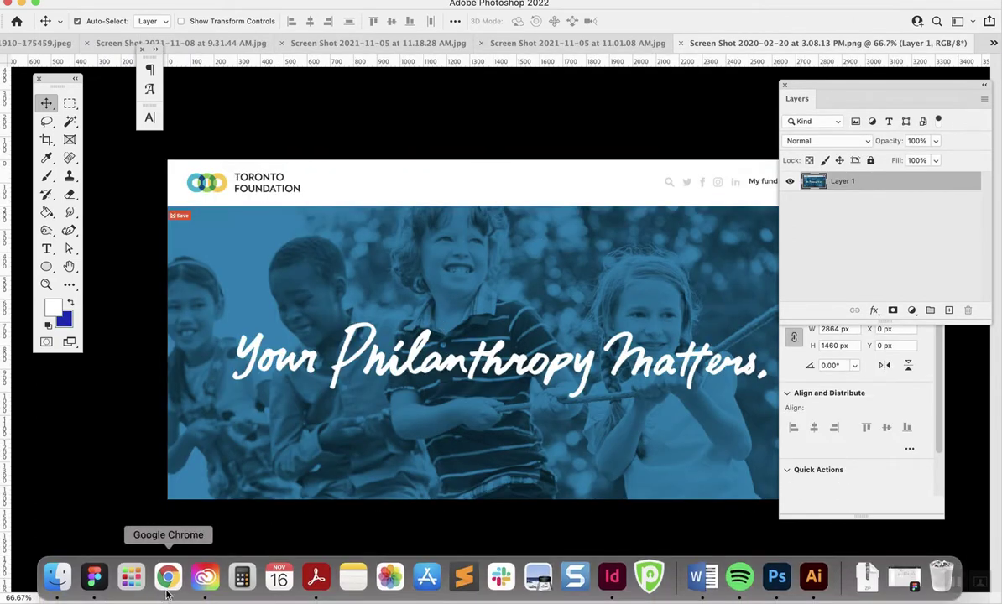
pyautogui.click(167, 591)
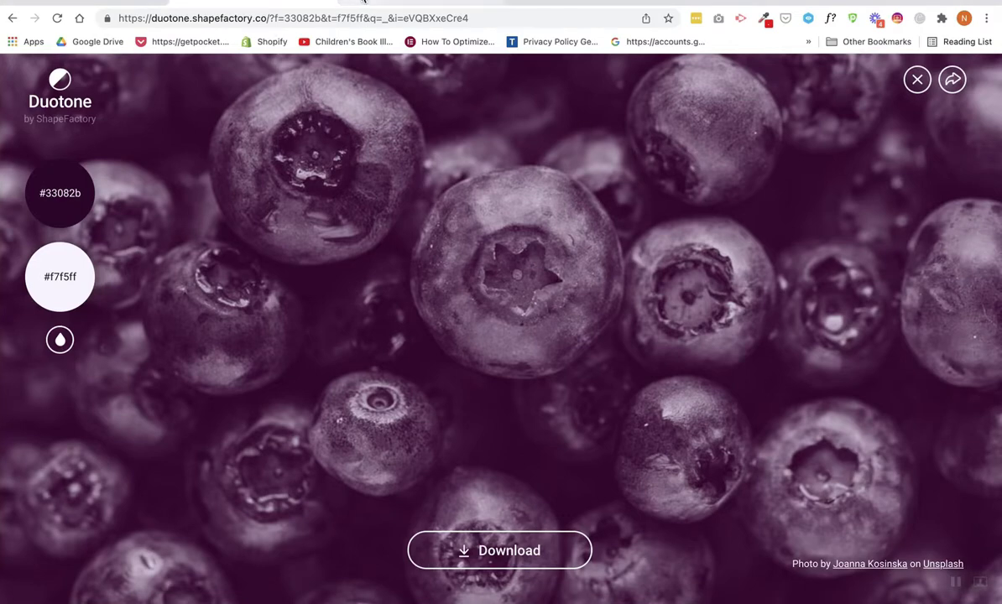
# - Switch to the Google Images 'duotone' tab and scroll through the example results
pyautogui.click(339, 3)
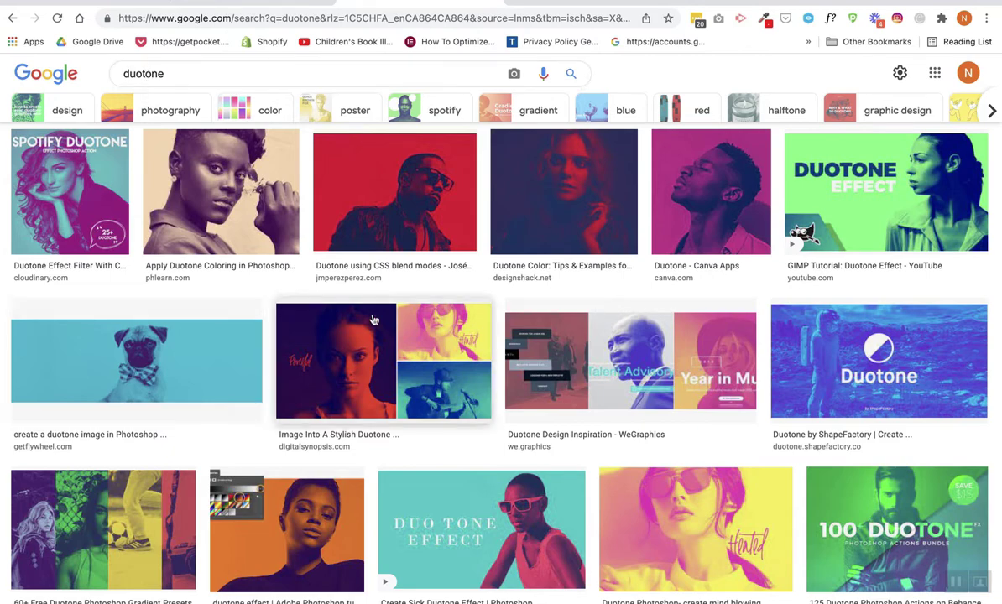
pyautogui.scroll(-4, 374, 320)
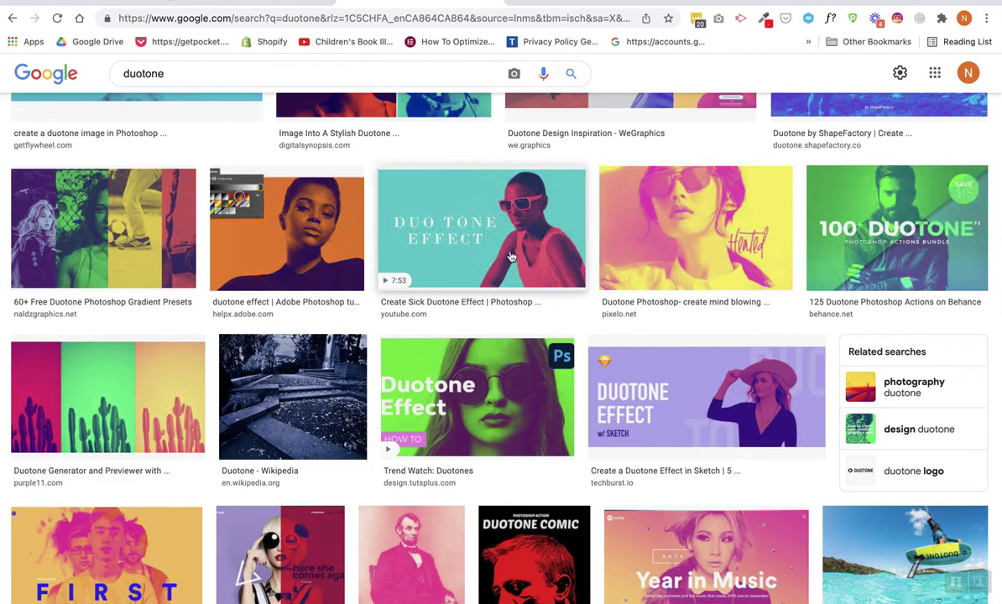
pyautogui.scroll(-1, 431, 211)
pyautogui.scroll(-7, 431, 210)
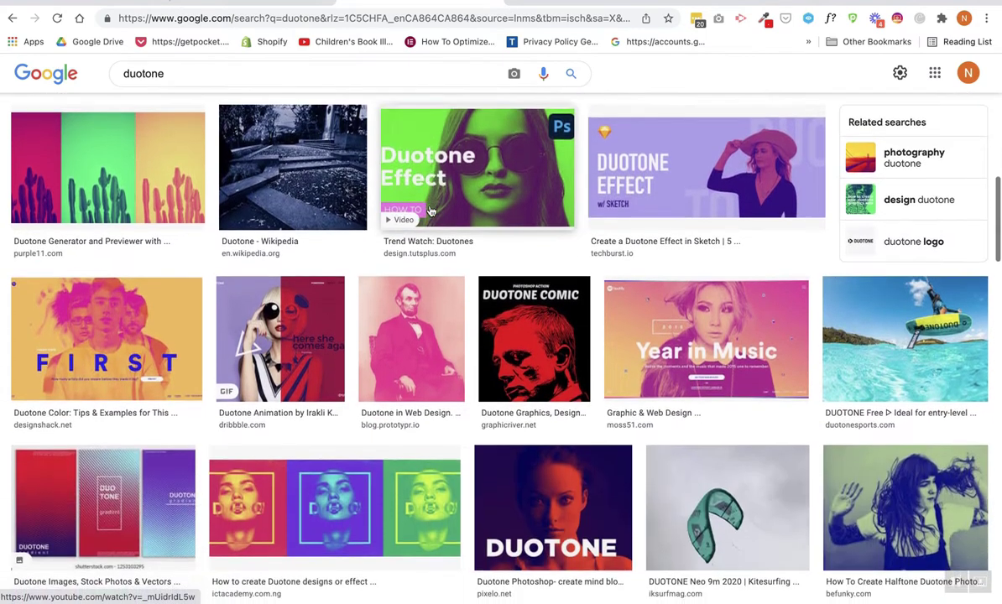
pyautogui.scroll(-5, 431, 211)
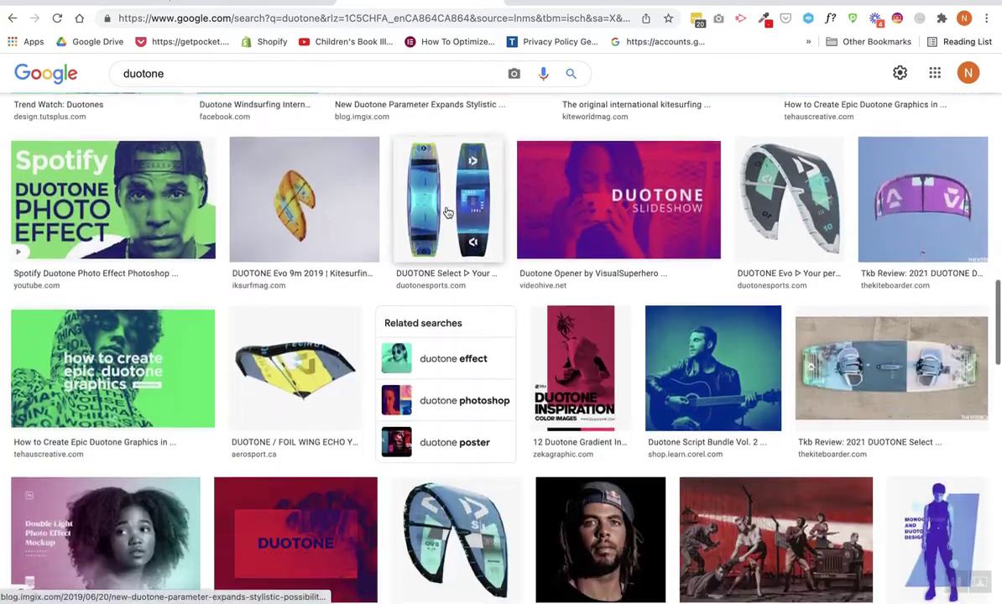
pyautogui.scroll(-7, 601, 229)
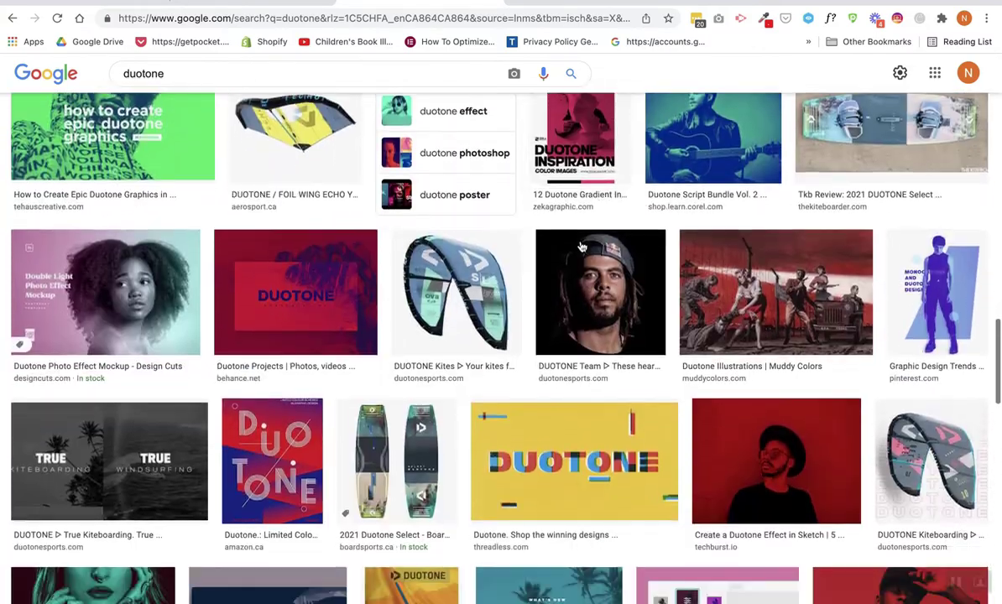
pyautogui.scroll(-7, 480, 372)
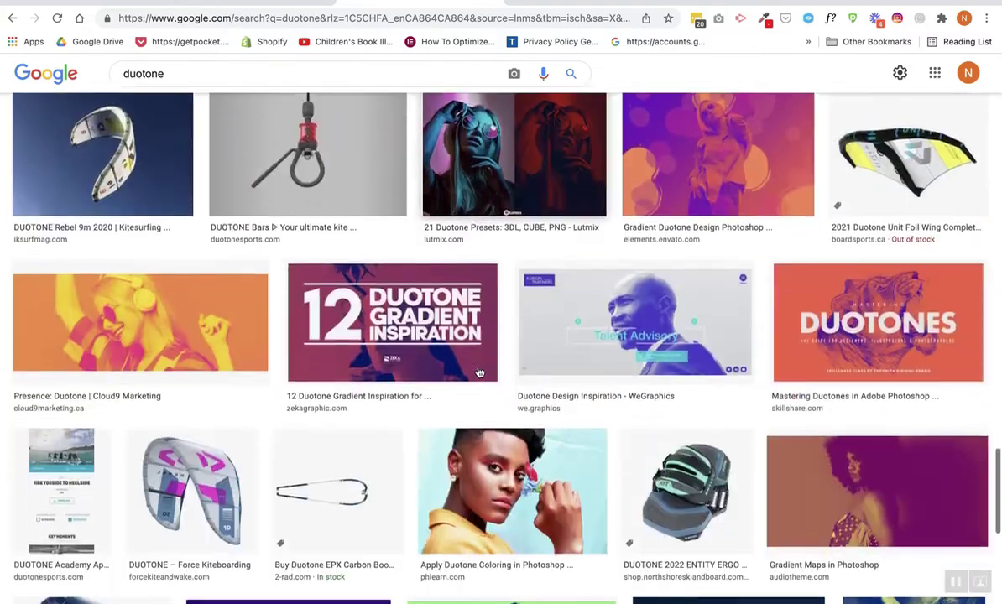
pyautogui.scroll(10, 495, 357)
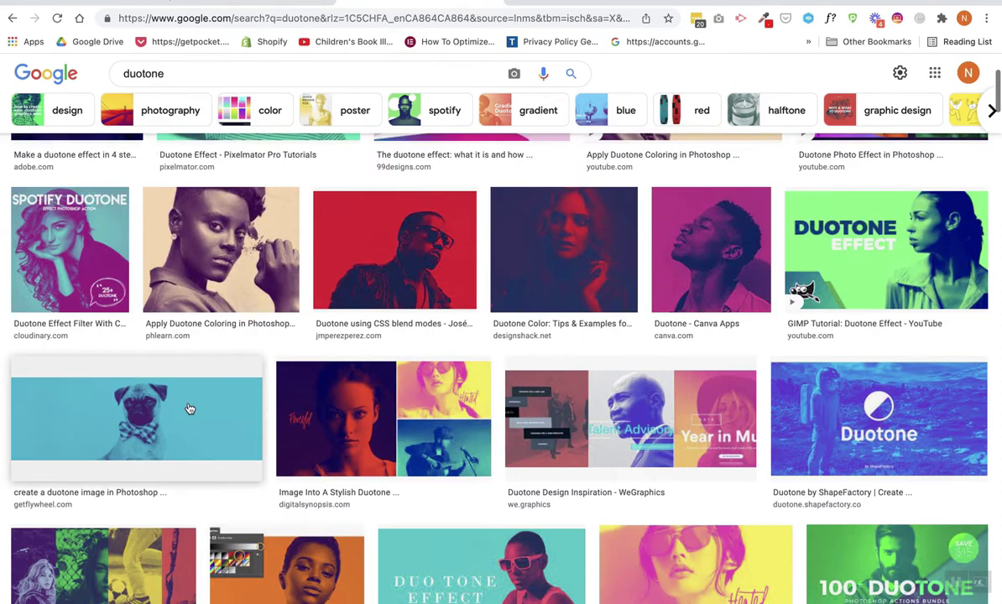
pyautogui.scroll(2, 604, 472)
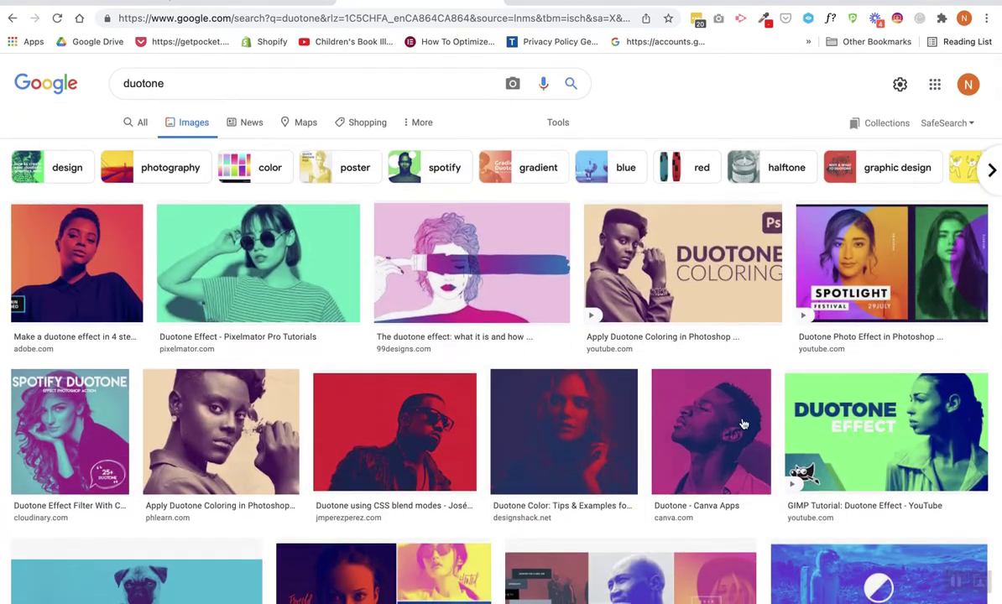
pyautogui.scroll(-1, 700, 440)
pyautogui.scroll(2, 711, 361)
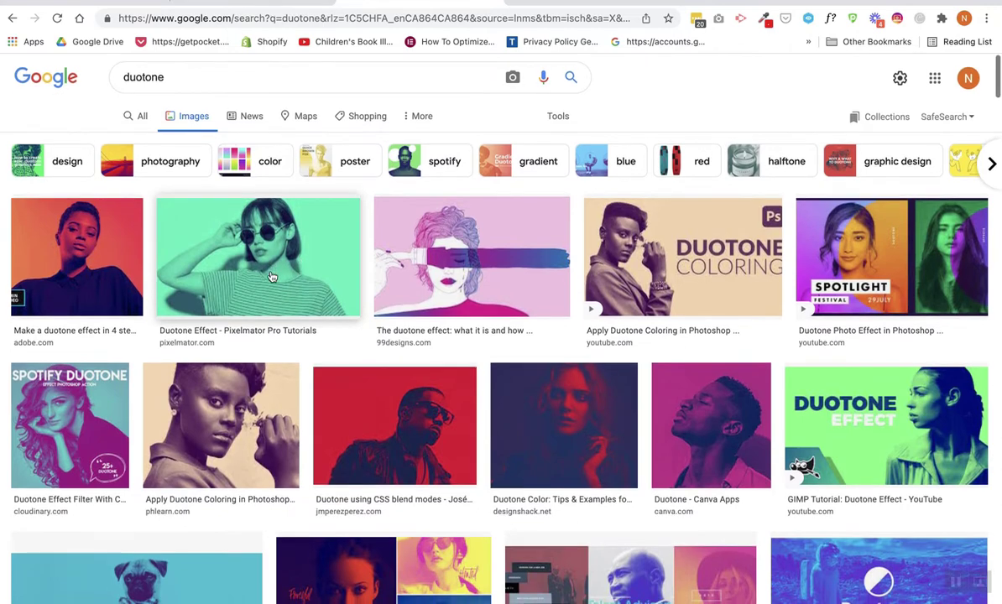
pyautogui.scroll(-3, 271, 277)
pyautogui.scroll(-3, 271, 277)
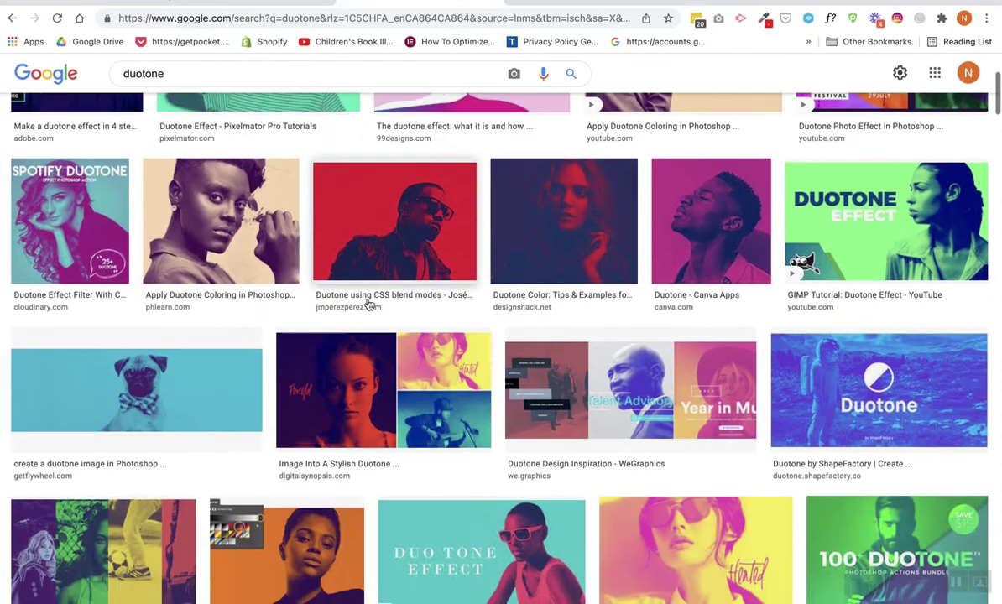
pyautogui.scroll(-2, 369, 304)
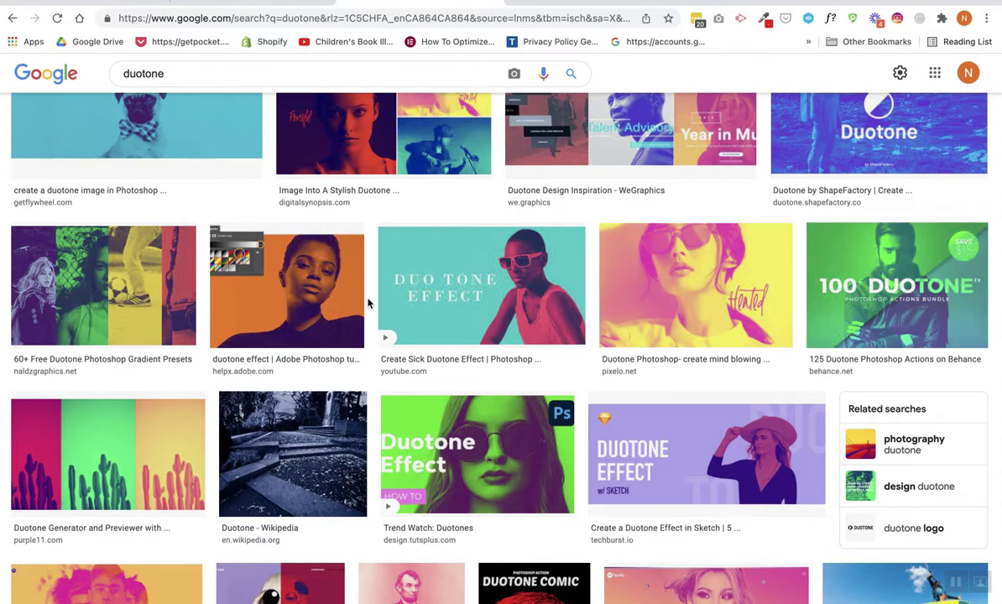
# - Return to Photoshop and open wepik-2021910-175459.jpeg from the open-documents list
pyautogui.moveTo(464, 579)
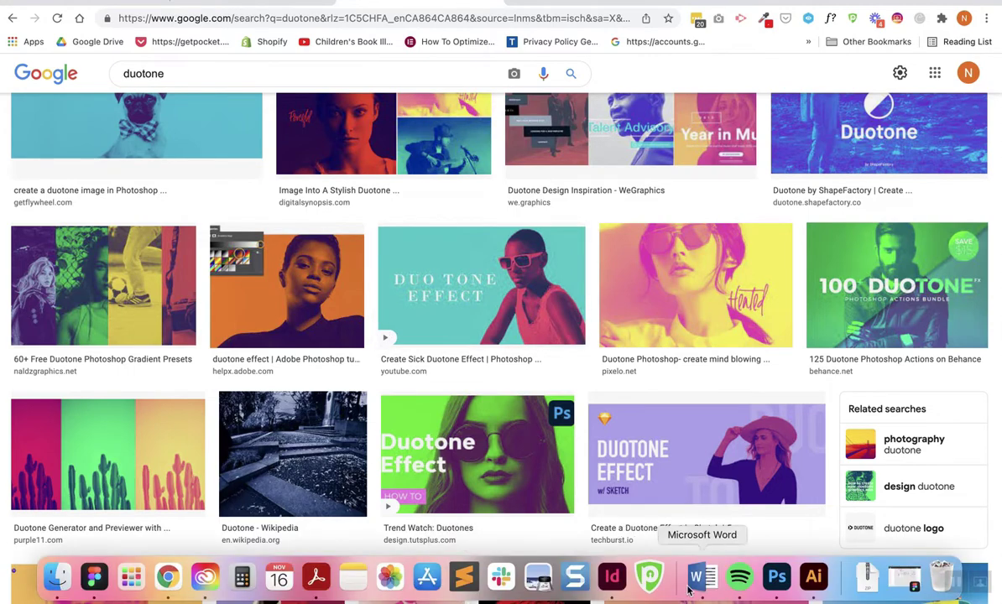
pyautogui.click(776, 577)
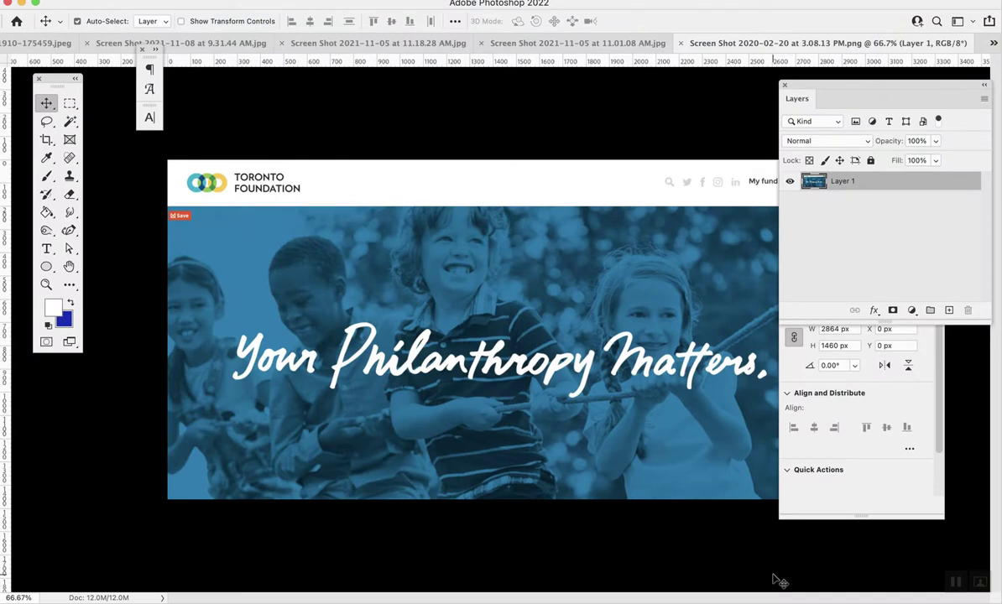
pyautogui.click(994, 42)
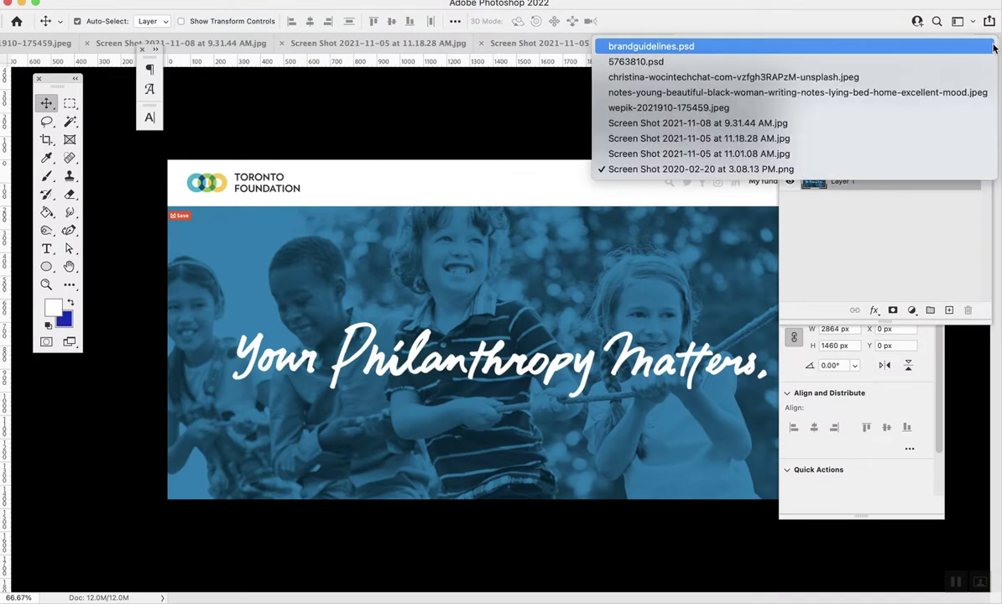
pyautogui.click(664, 109)
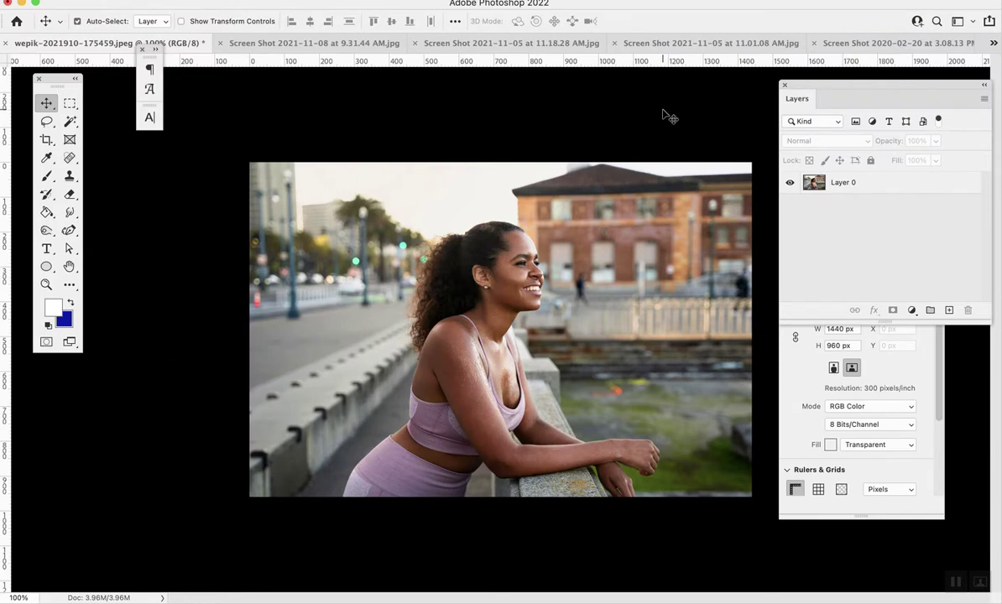
# - Add a Gradient Map adjustment above Layer 0 and open its gradient for editing
pyautogui.click(859, 183)
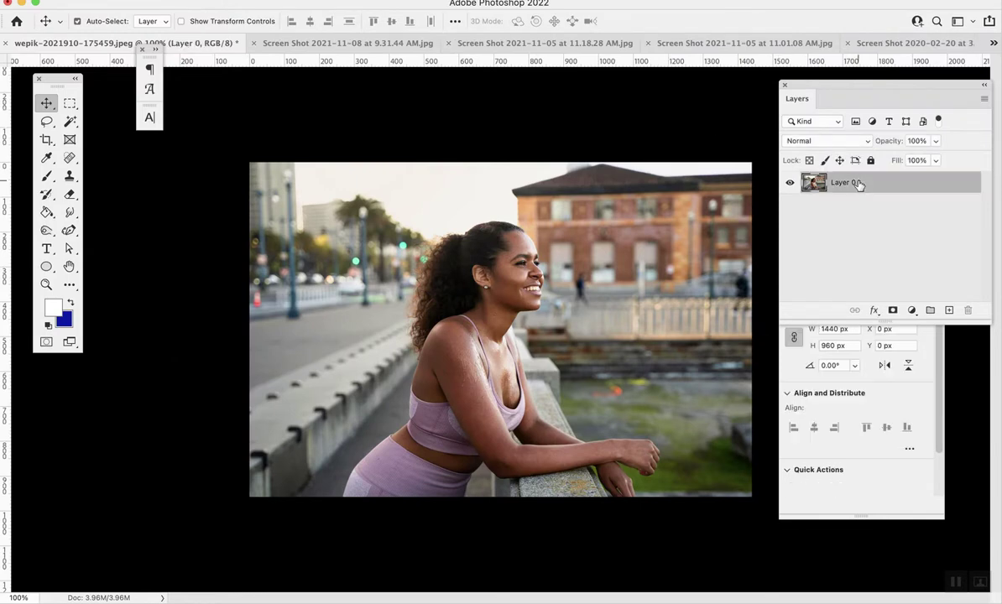
pyautogui.click(913, 310)
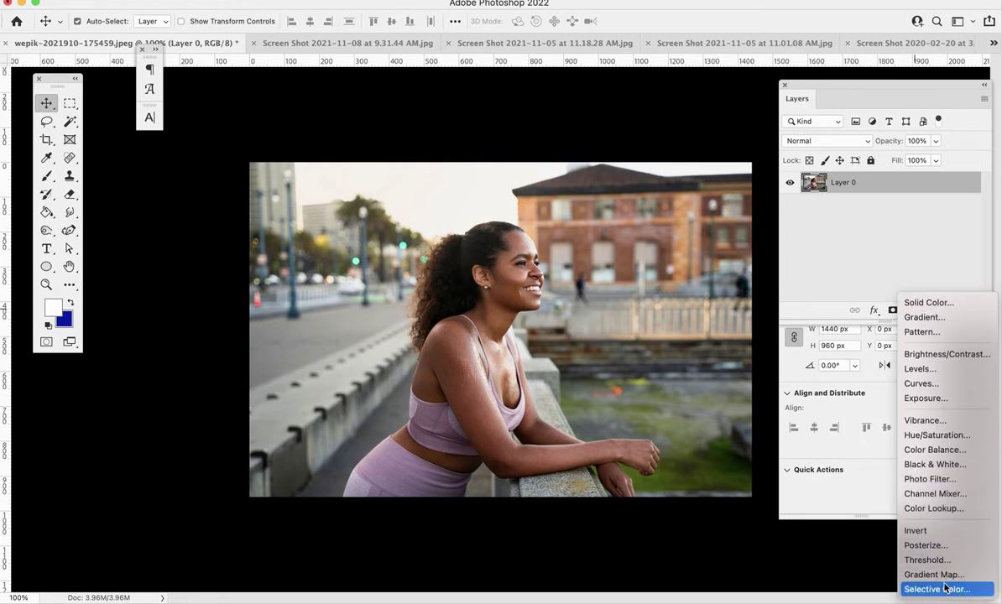
pyautogui.click(934, 575)
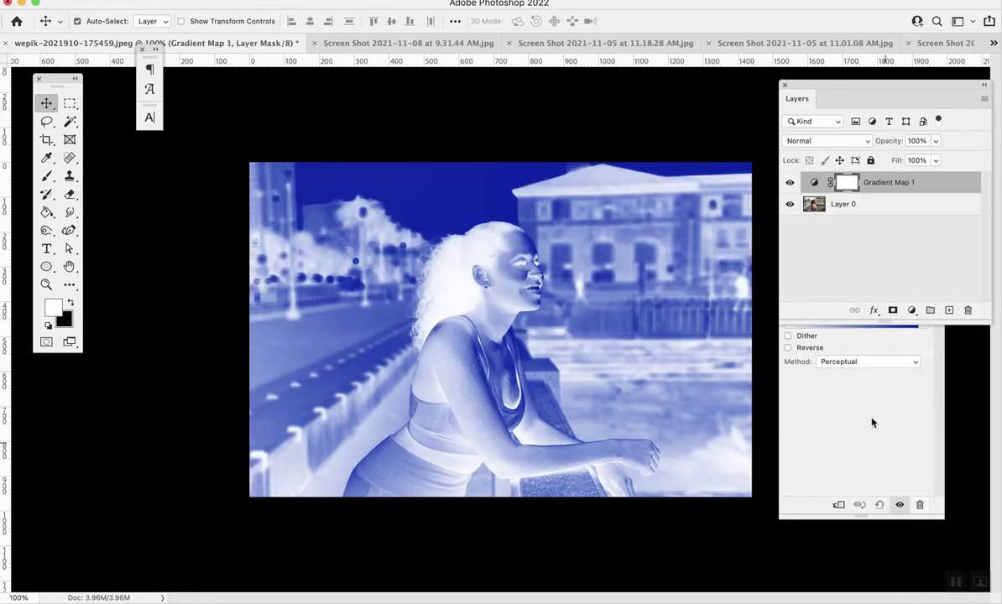
pyautogui.click(899, 321)
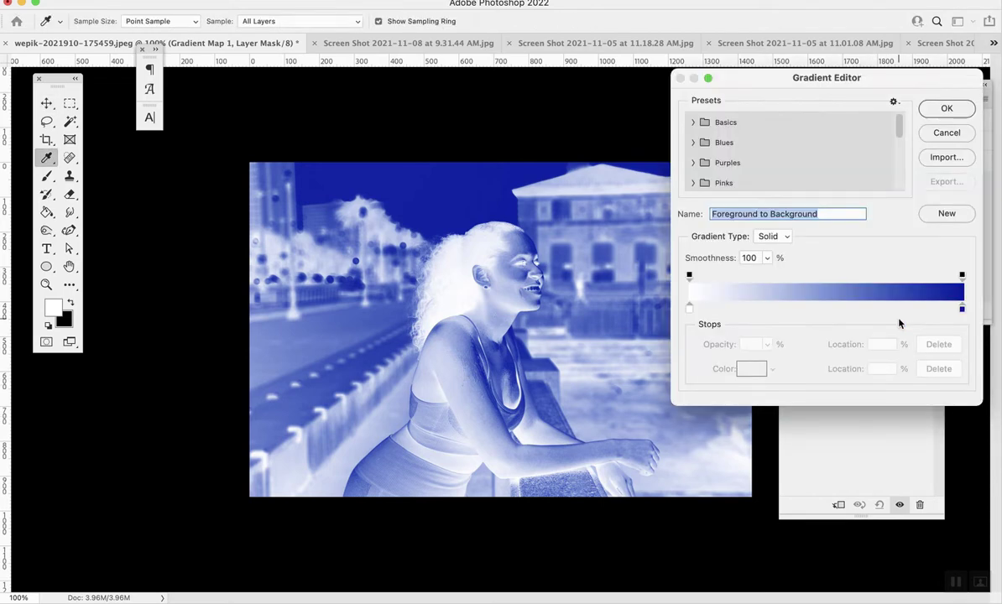
# - Set the gradient's dark stop to a deep blue and its light stop to a warm pink
pyautogui.moveTo(963, 313)
pyautogui.mouseDown()
pyautogui.moveTo(725, 315)
pyautogui.moveTo(693, 306)
pyautogui.moveTo(879, 300)
pyautogui.moveTo(957, 311)
pyautogui.mouseUp()
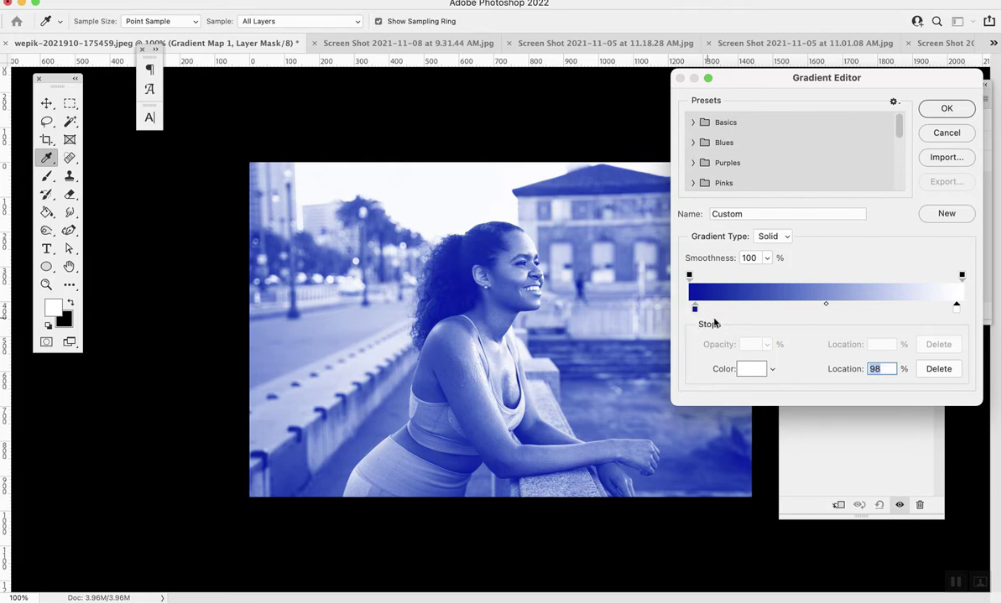
pyautogui.click(695, 309)
pyautogui.doubleClick(694, 309)
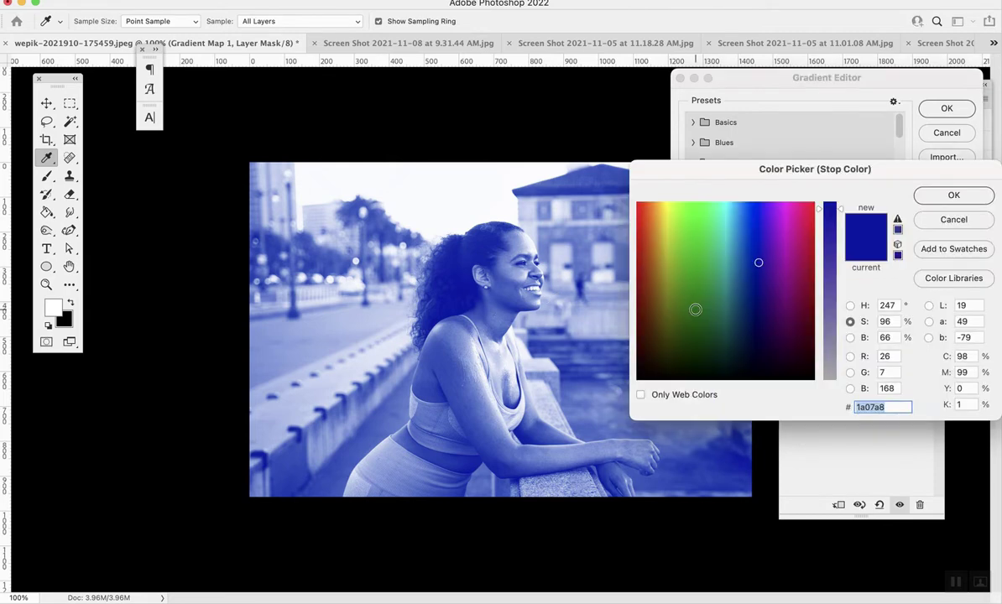
pyautogui.click(758, 225)
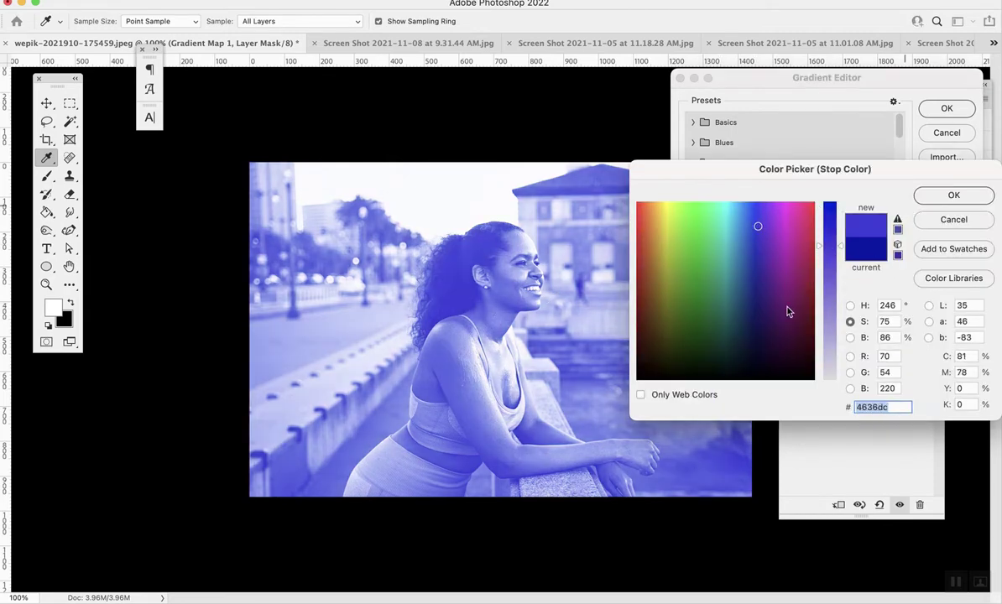
pyautogui.click(749, 267)
pyautogui.click(924, 196)
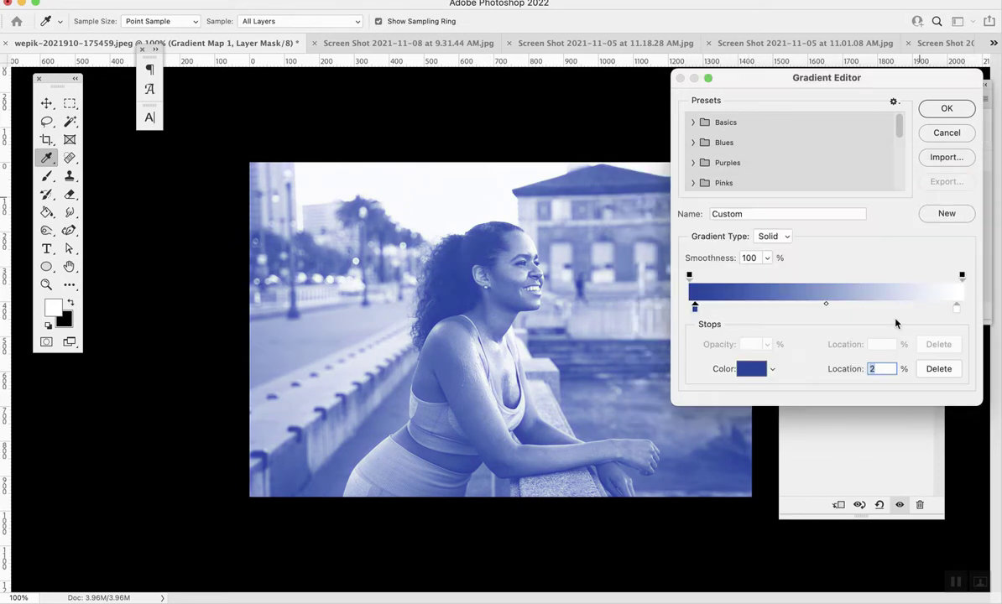
pyautogui.click(956, 307)
pyautogui.doubleClick(956, 309)
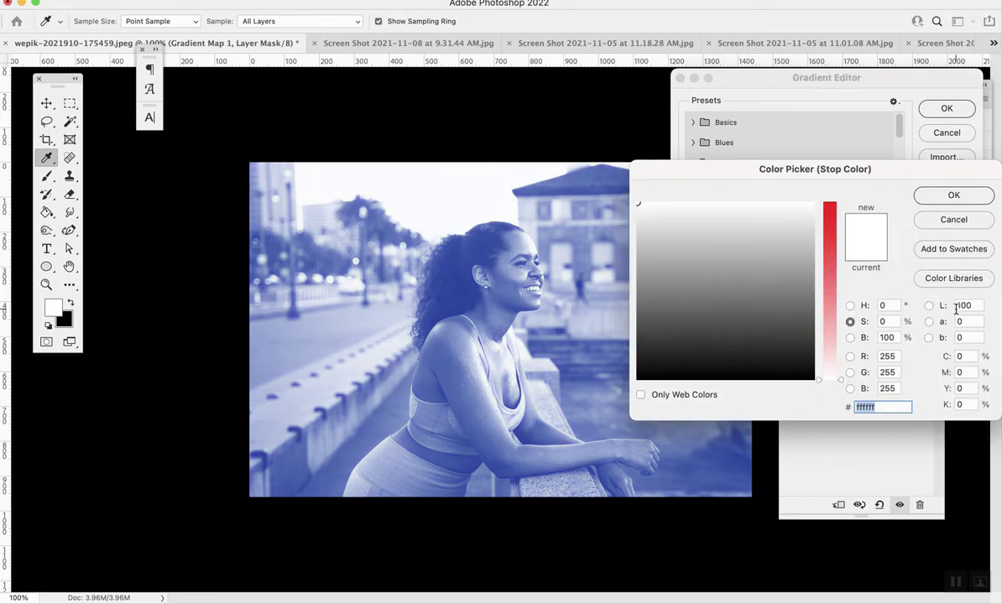
pyautogui.click(831, 327)
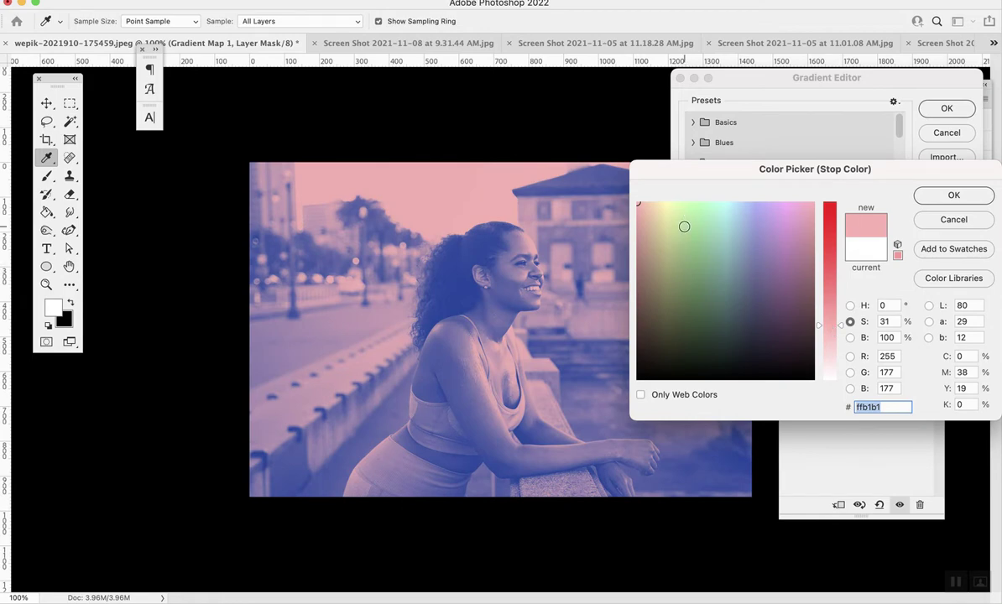
pyautogui.click(648, 203)
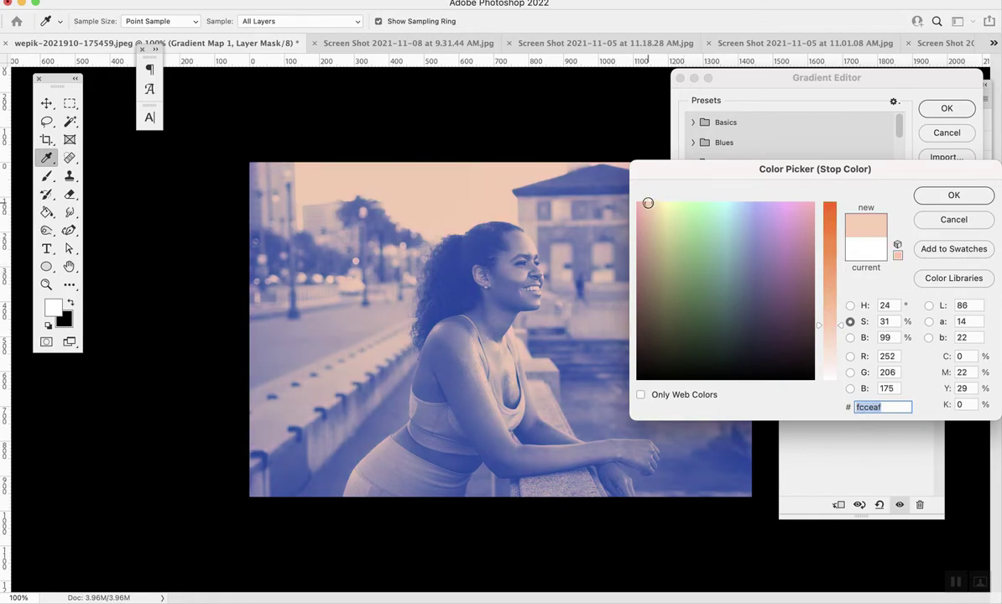
pyautogui.click(642, 200)
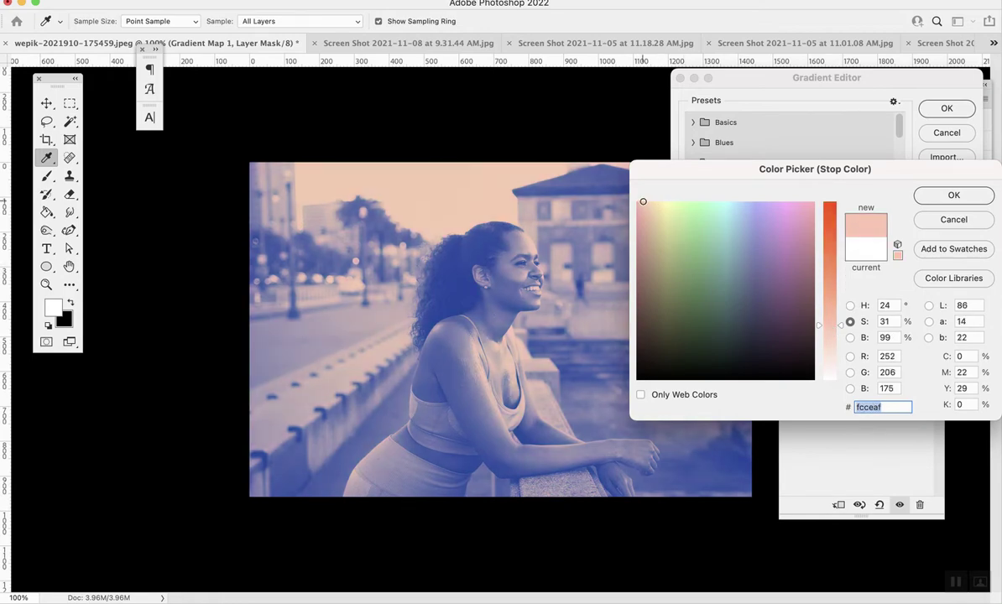
pyautogui.click(955, 195)
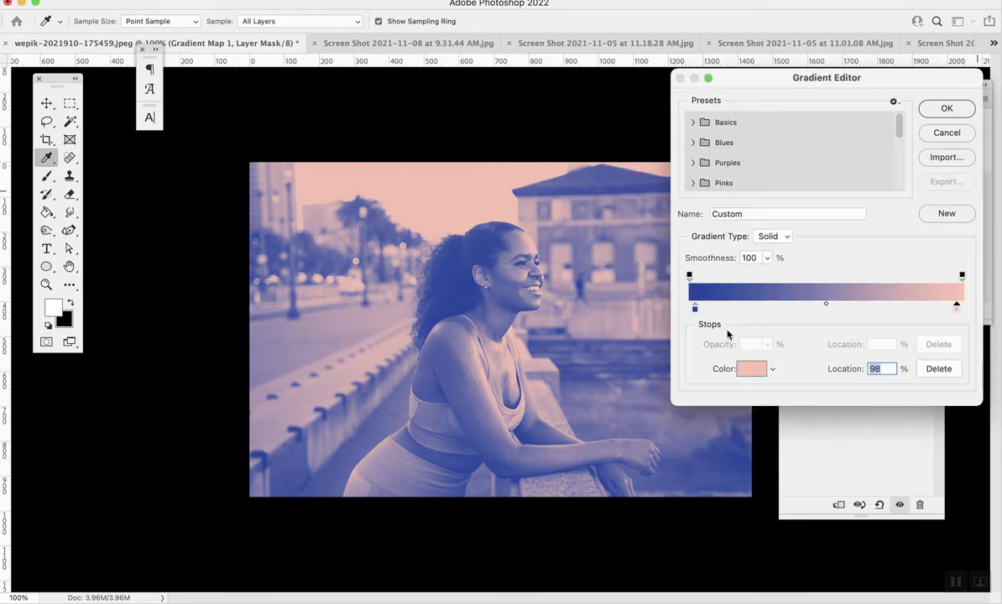
# - Make the dark stop purple, add a purple middle stop, and set the light stop pale pink
pyautogui.doubleClick(694, 309)
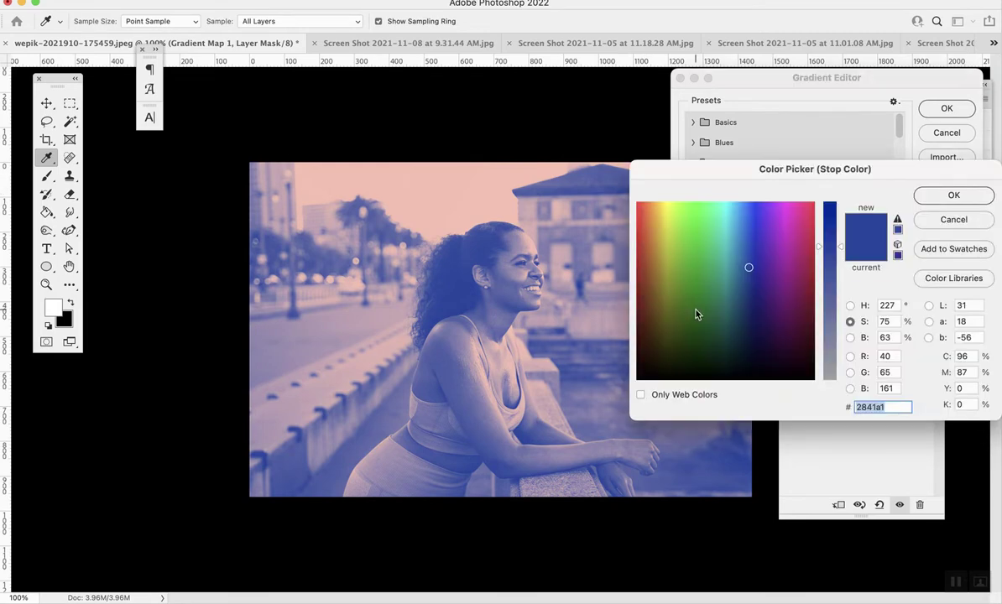
pyautogui.click(767, 285)
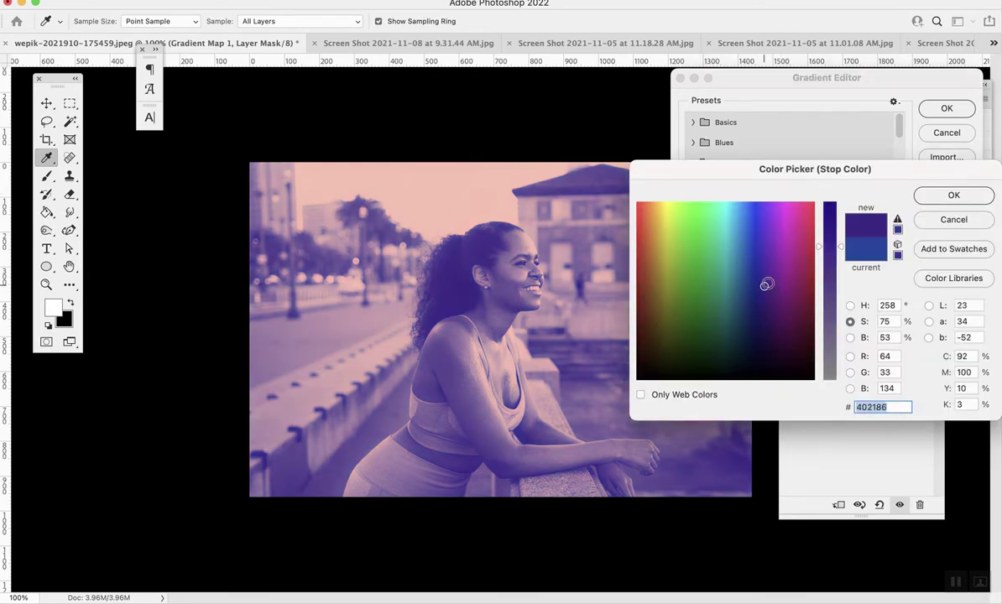
pyautogui.click(940, 195)
pyautogui.click(791, 309)
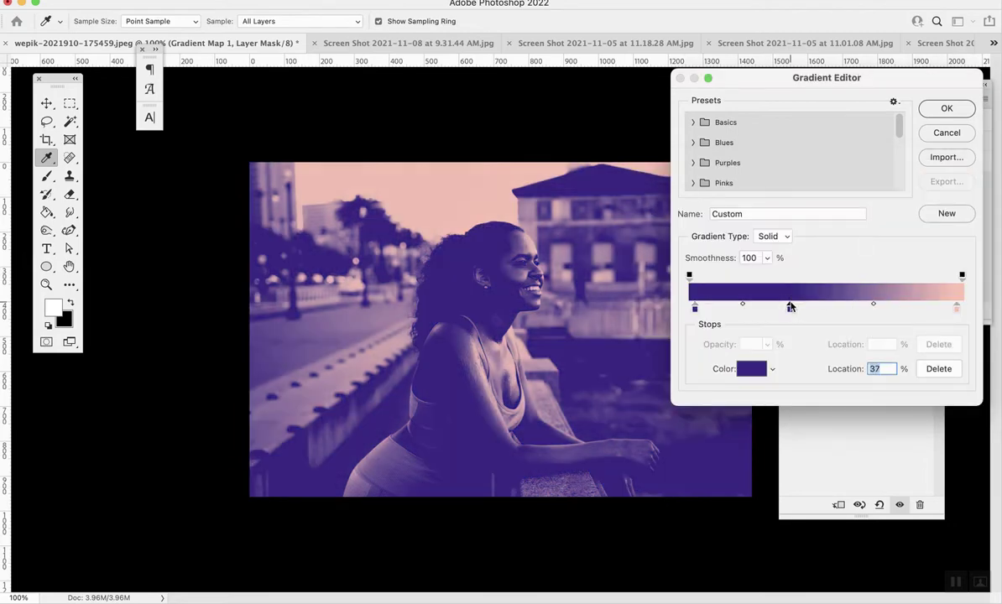
pyautogui.doubleClick(790, 309)
pyautogui.click(796, 256)
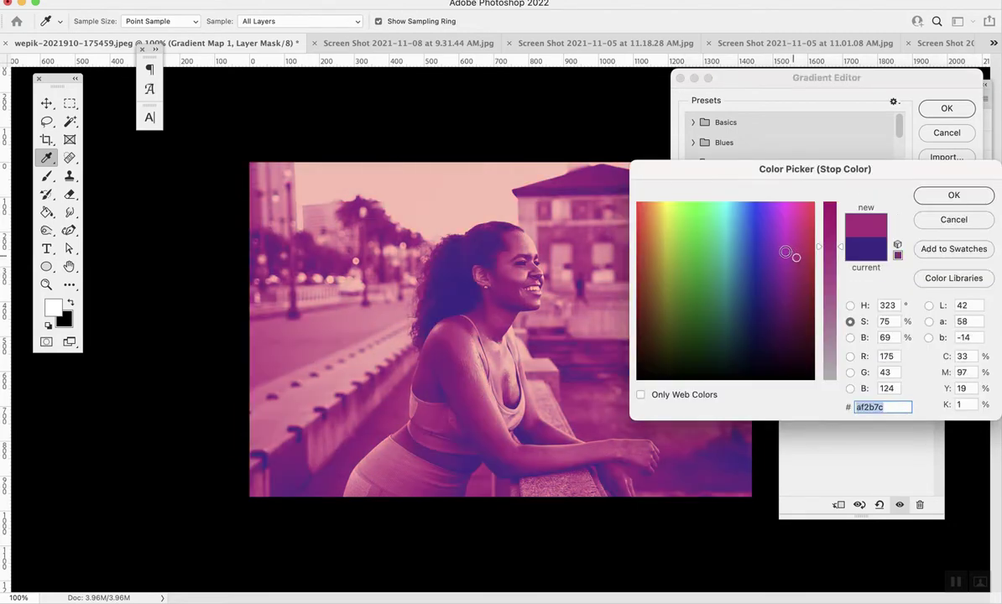
pyautogui.click(787, 251)
pyautogui.click(947, 195)
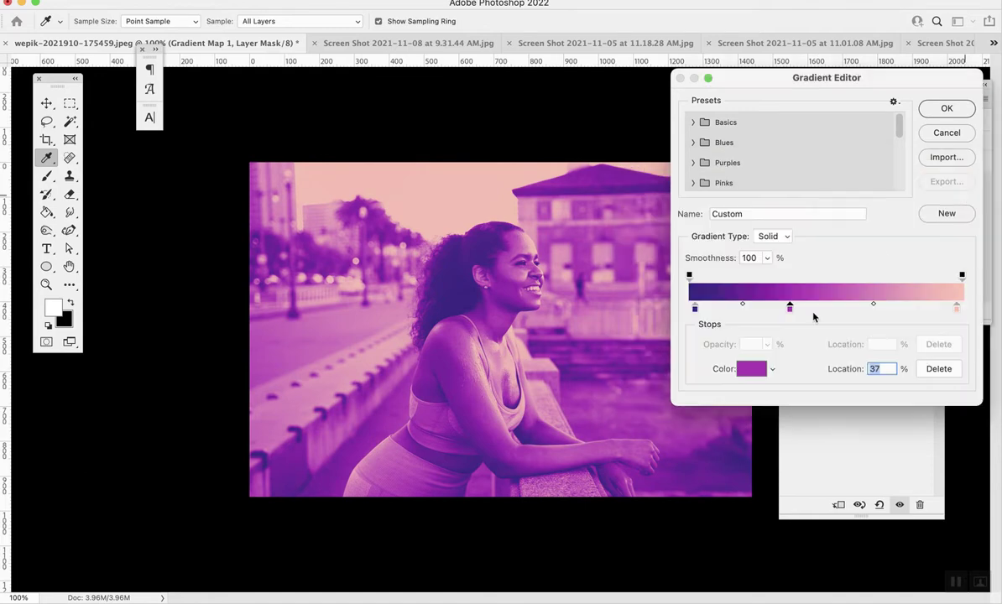
pyautogui.doubleClick(959, 310)
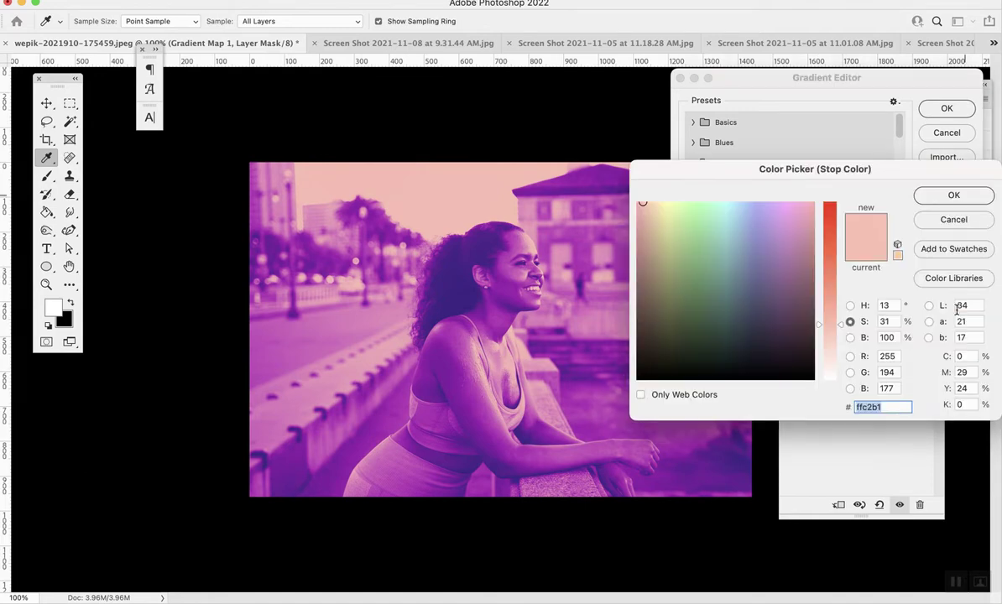
pyautogui.click(831, 266)
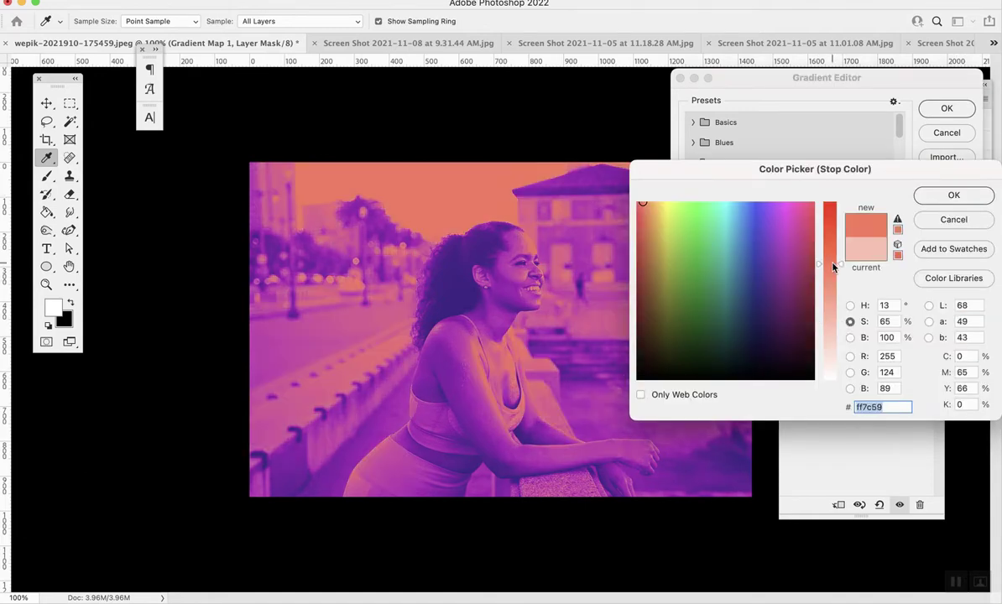
pyautogui.click(832, 343)
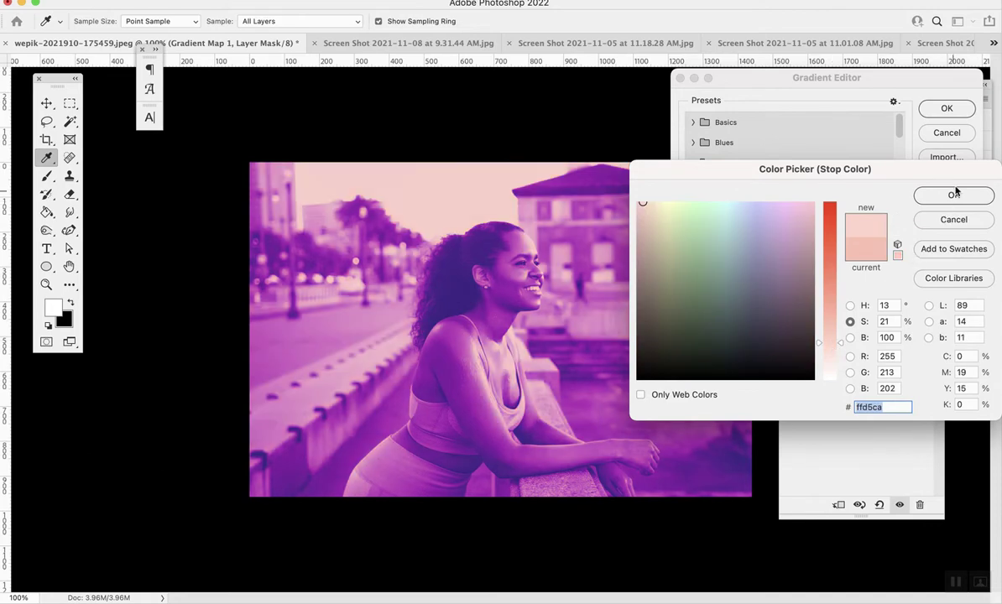
pyautogui.click(955, 195)
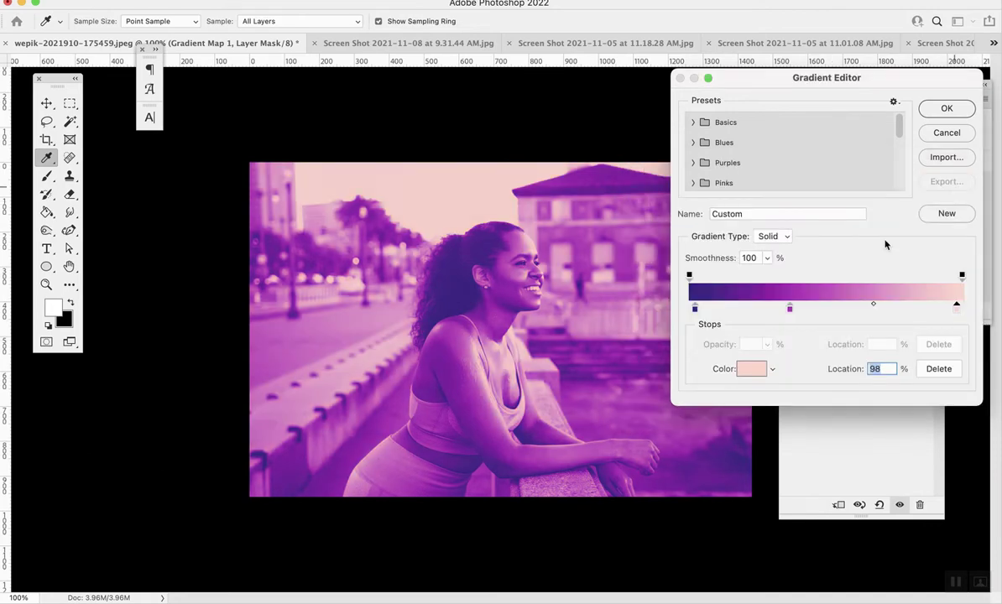
# - Remove the middle stop, darken the purple end, and set the light end to pink ffbaa8
pyautogui.click(790, 309)
pyautogui.moveTo(790, 309); pyautogui.dragTo(798, 403)
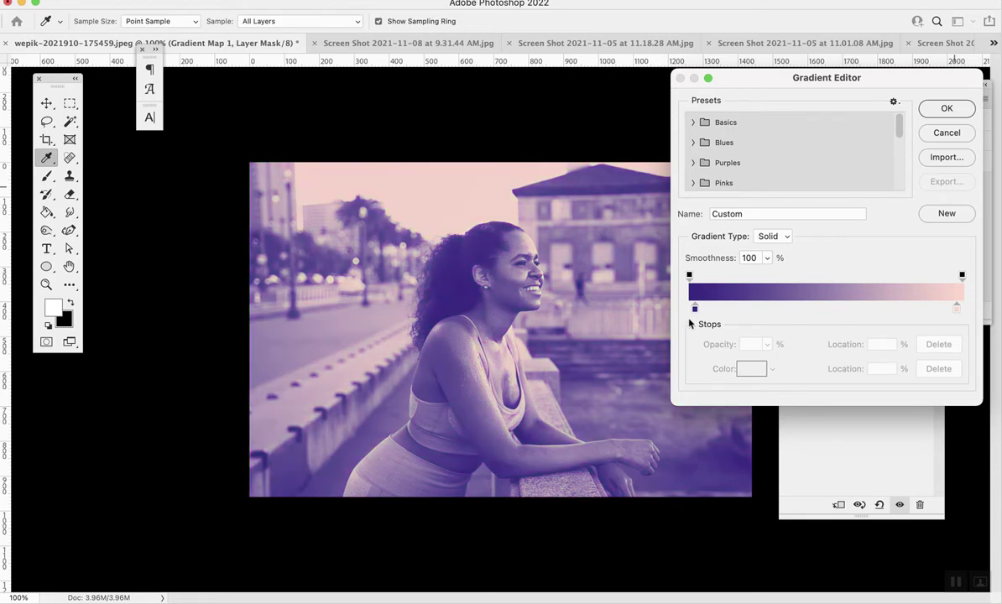
pyautogui.click(694, 309)
pyautogui.click(751, 368)
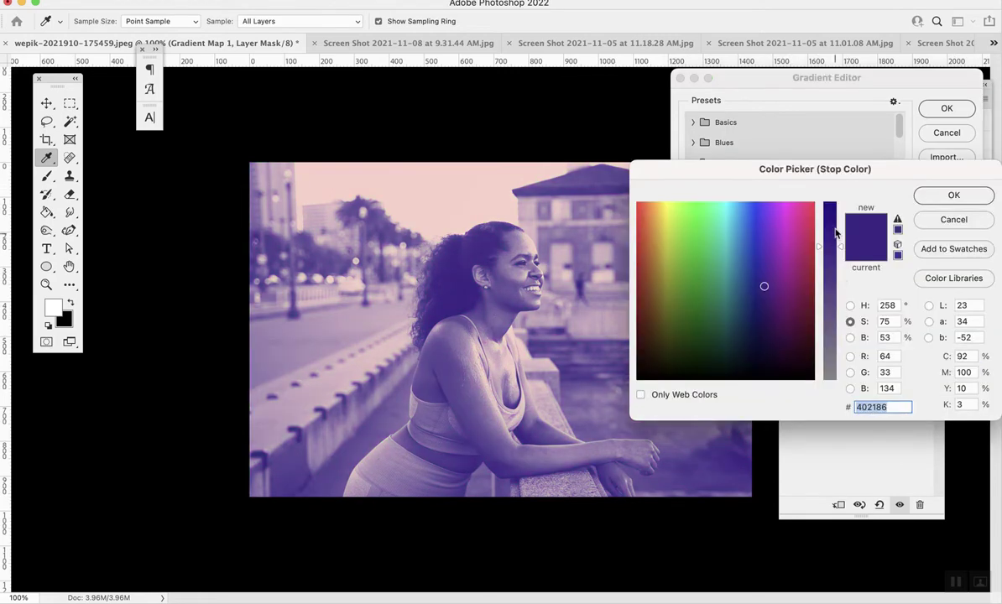
pyautogui.click(766, 305)
pyautogui.click(952, 194)
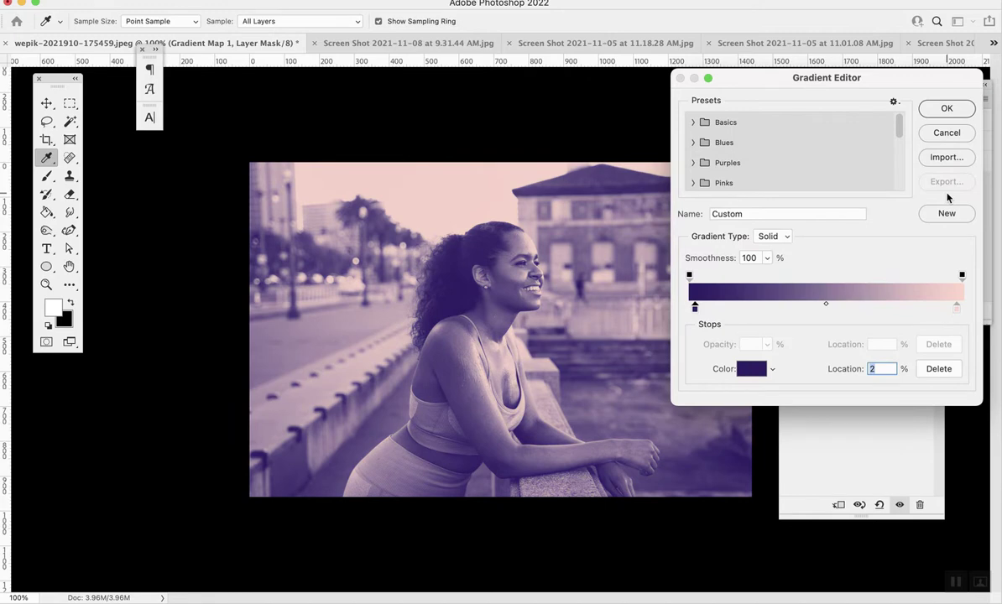
pyautogui.doubleClick(957, 309)
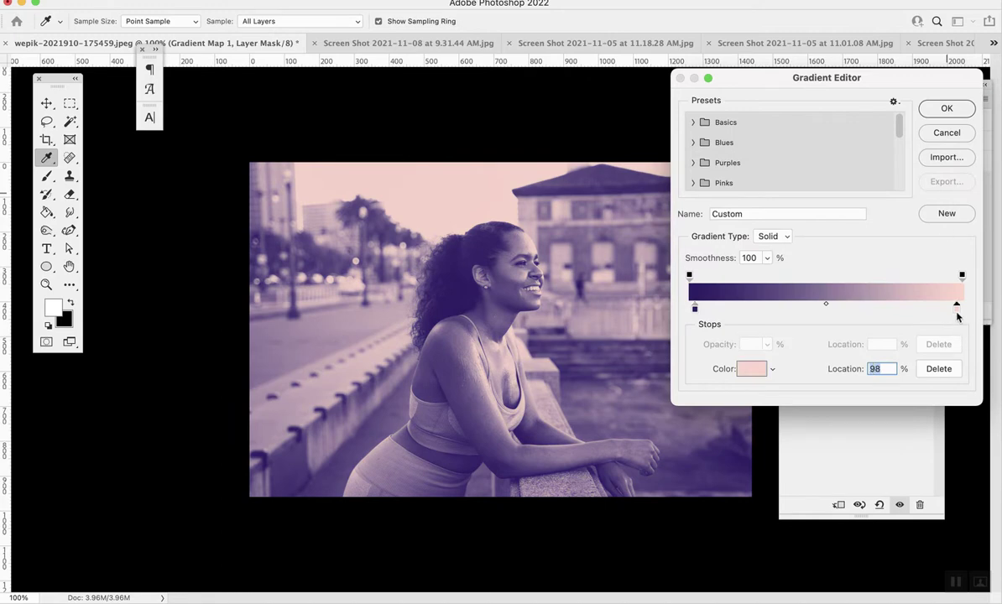
pyautogui.click(830, 322)
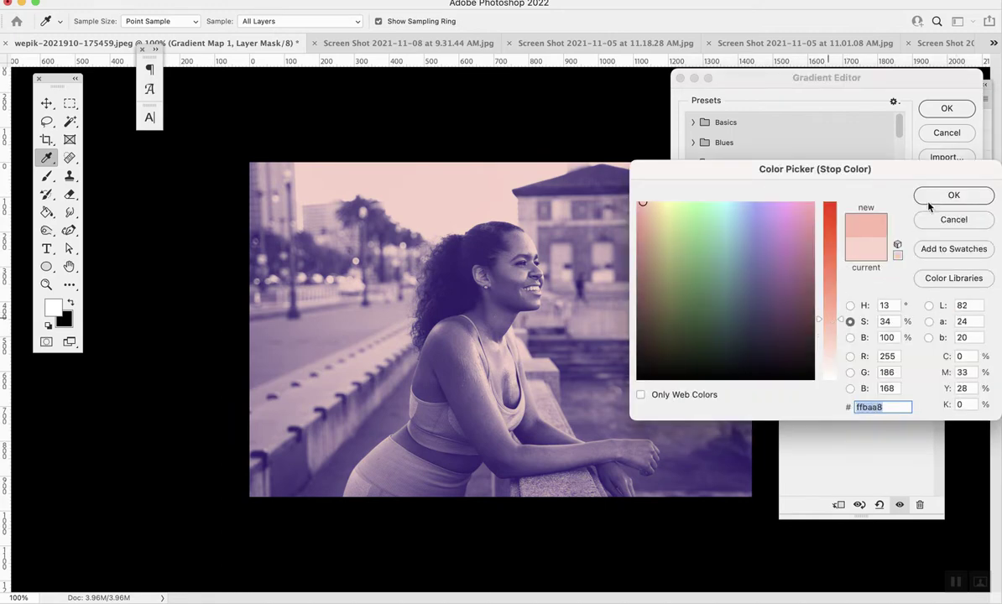
pyautogui.click(952, 196)
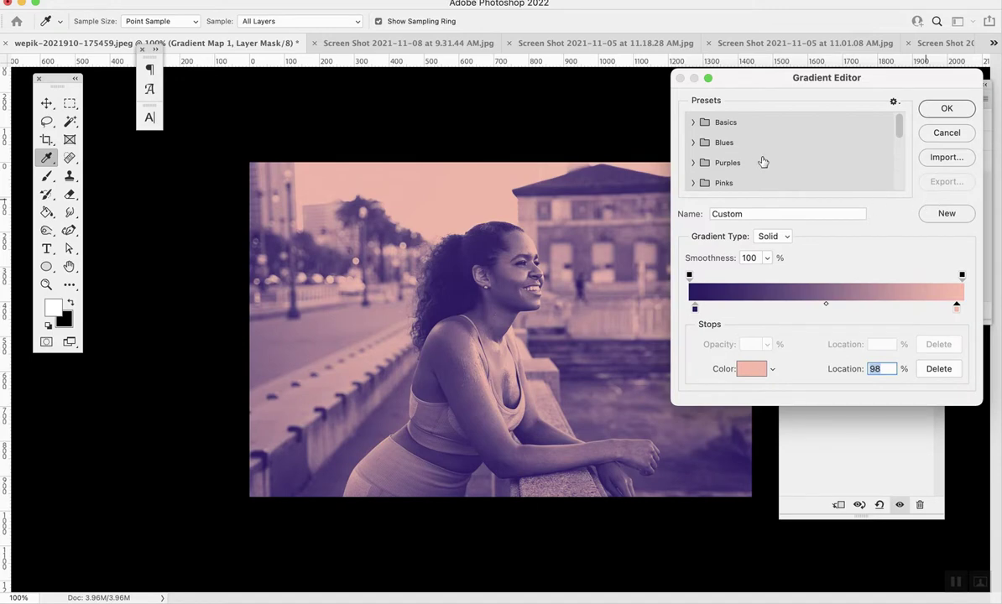
# - Try the Purples gradient presets, including Purple_21 and Purple_18, on the portrait
pyautogui.click(693, 163)
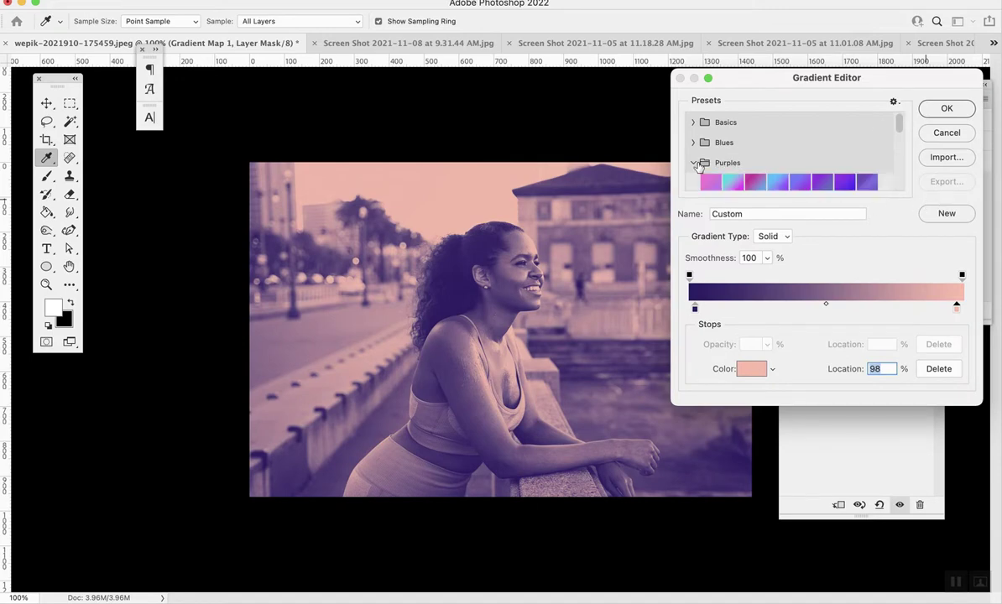
pyautogui.scroll(-5, 900, 133)
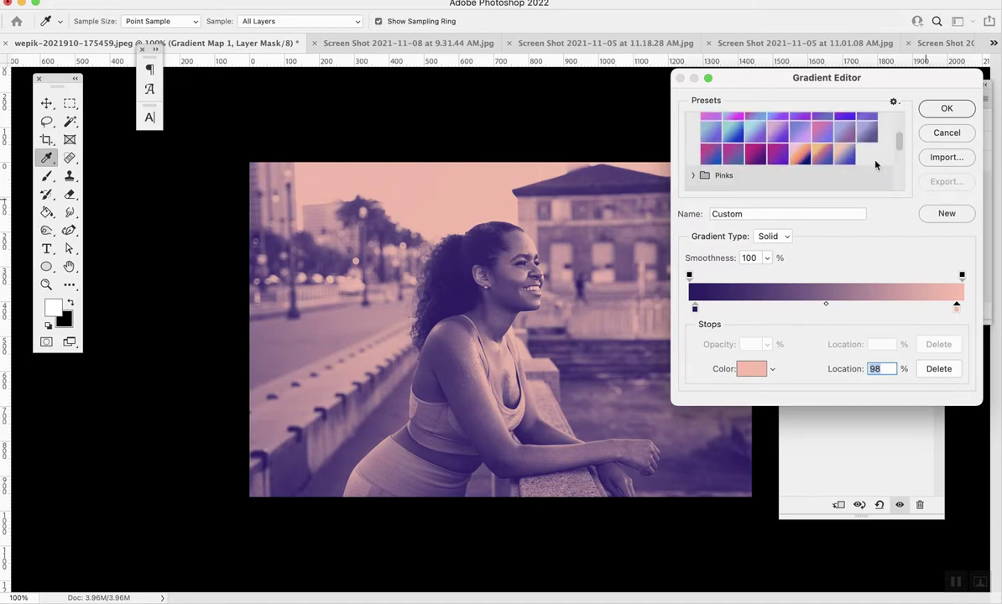
pyautogui.click(817, 156)
pyautogui.click(797, 156)
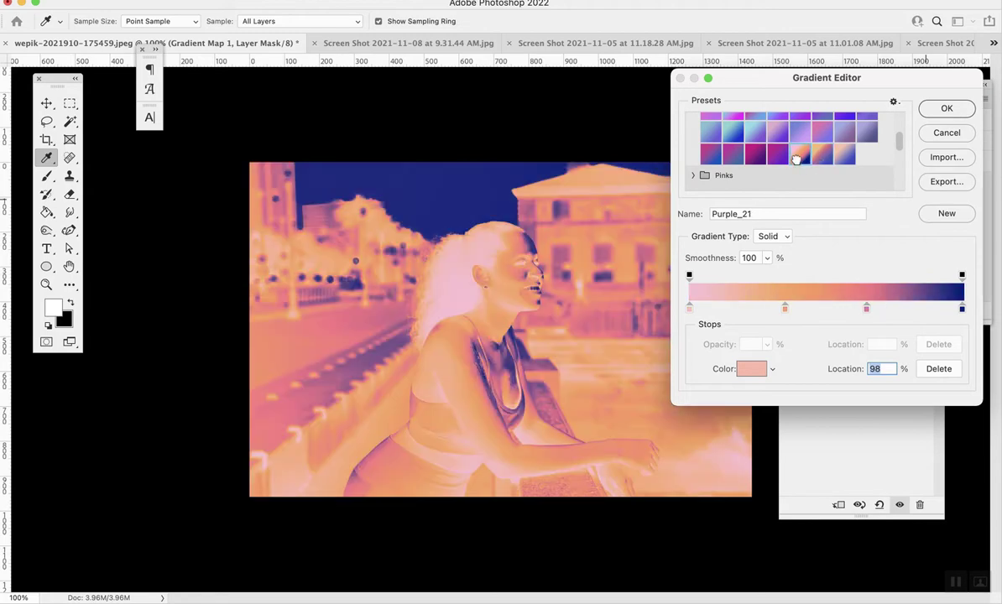
pyautogui.click(735, 155)
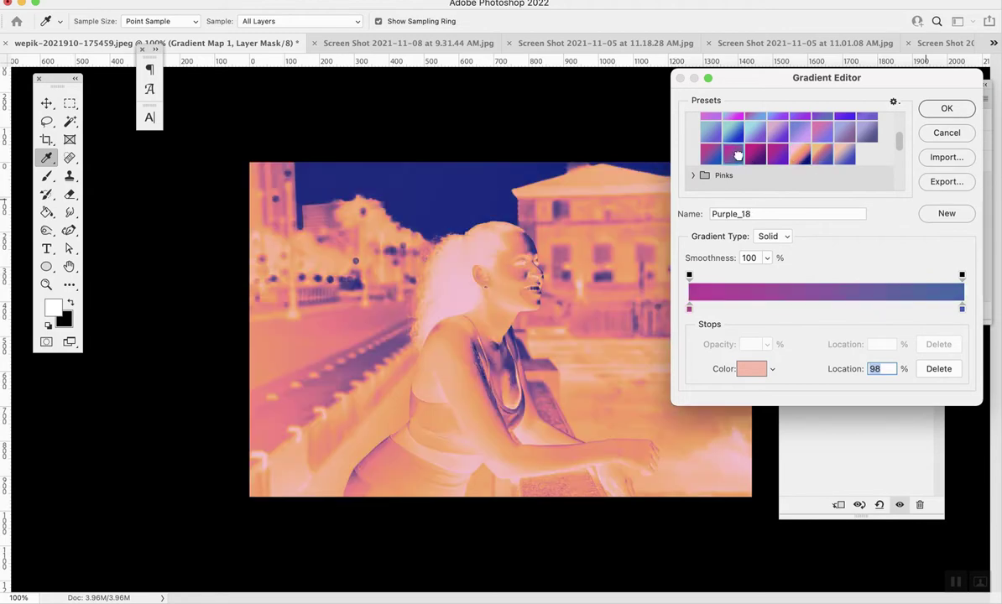
pyautogui.scroll(-5, 756, 135)
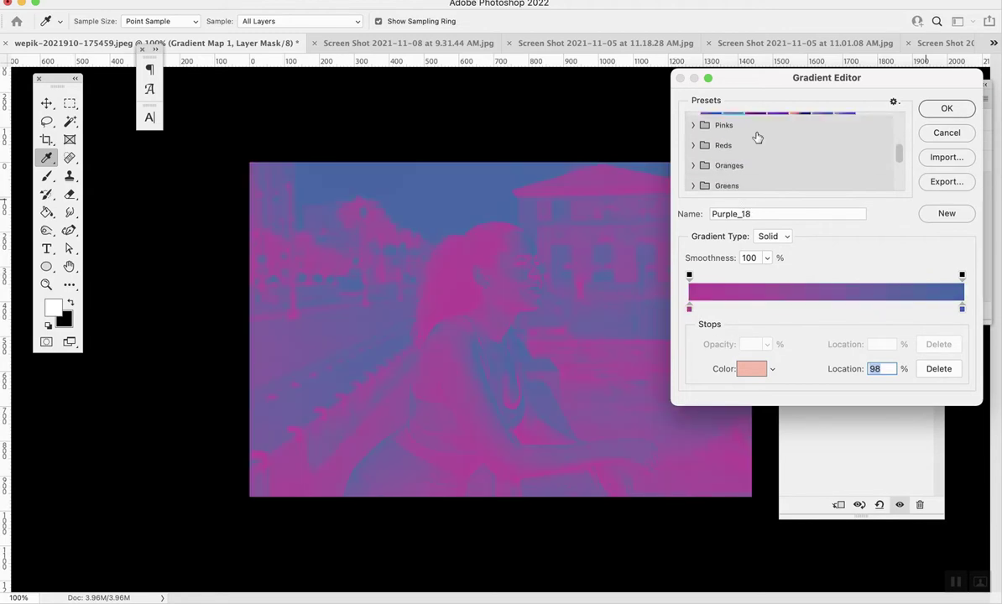
pyautogui.scroll(5, 707, 139)
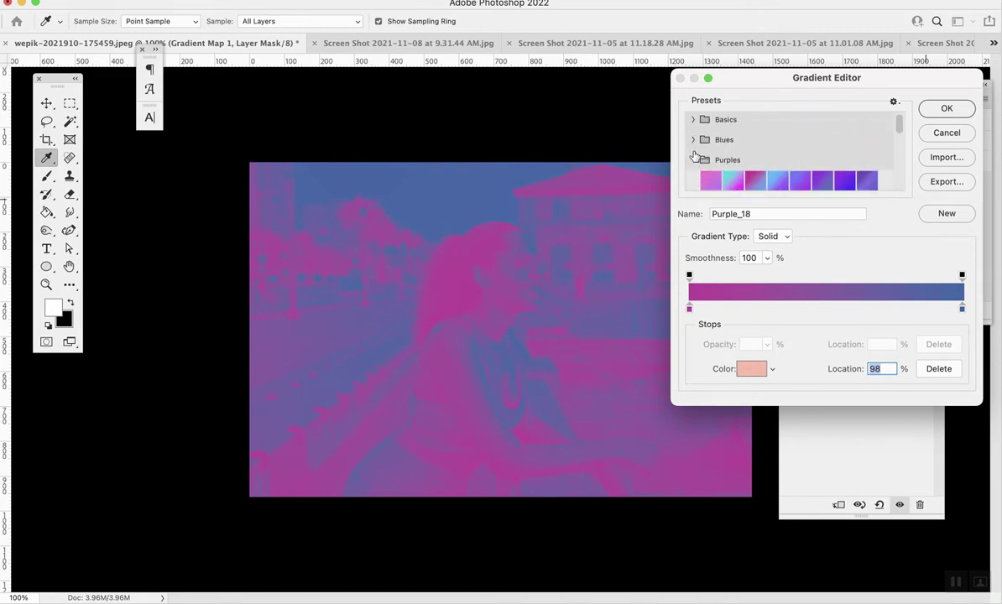
# - Try the Blue_17 and Blue_16 presets and make the left stop dark blue
pyautogui.click(693, 139)
pyautogui.scroll(-2, 780, 167)
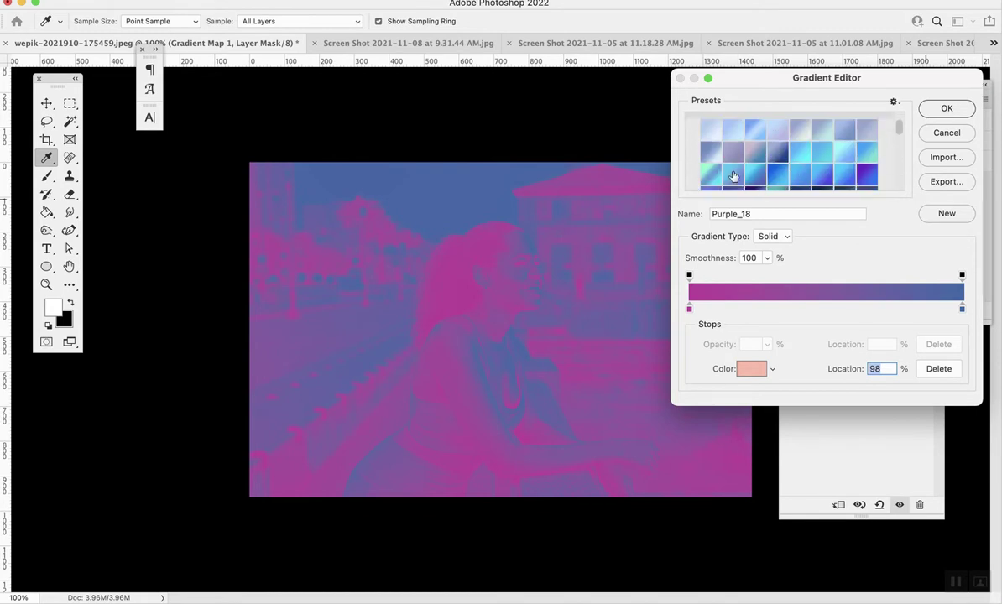
pyautogui.click(711, 170)
pyautogui.scroll(-1, 753, 180)
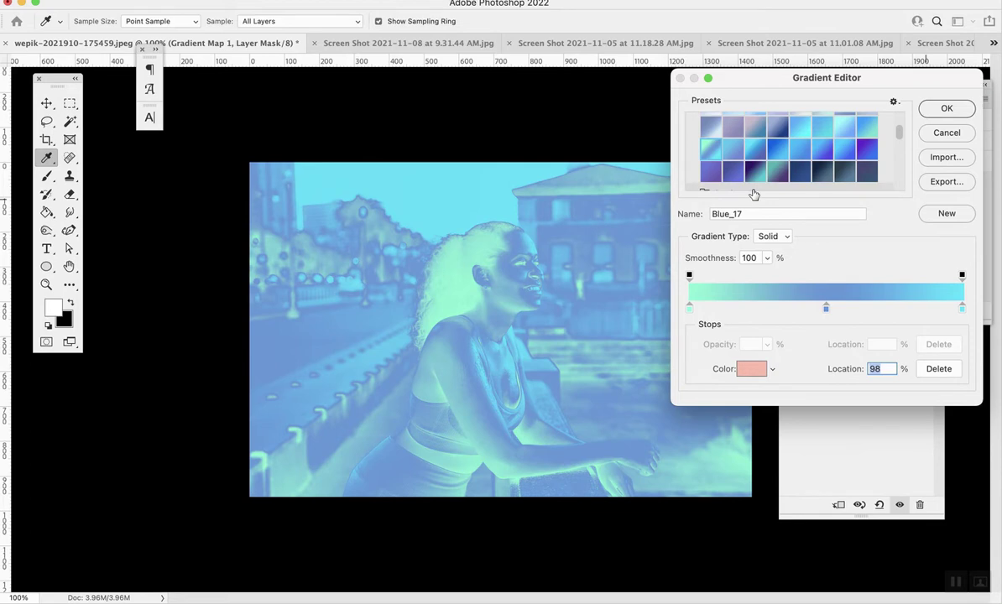
pyautogui.click(867, 127)
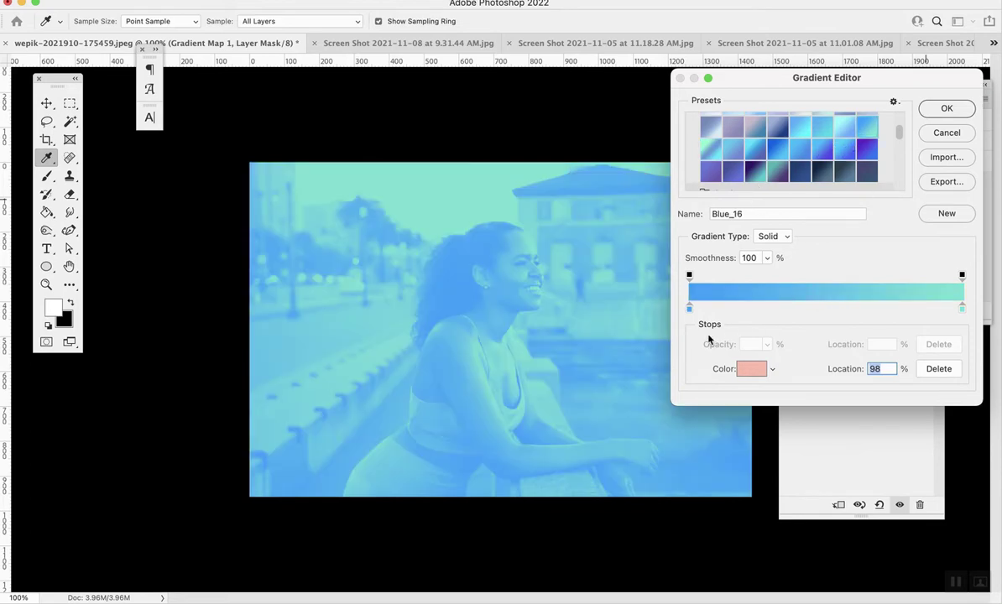
pyautogui.click(690, 308)
pyautogui.moveTo(690, 310)
pyautogui.mouseDown()
pyautogui.moveTo(912, 305)
pyautogui.moveTo(720, 320)
pyautogui.moveTo(692, 309)
pyautogui.mouseUp()
pyautogui.click(750, 369)
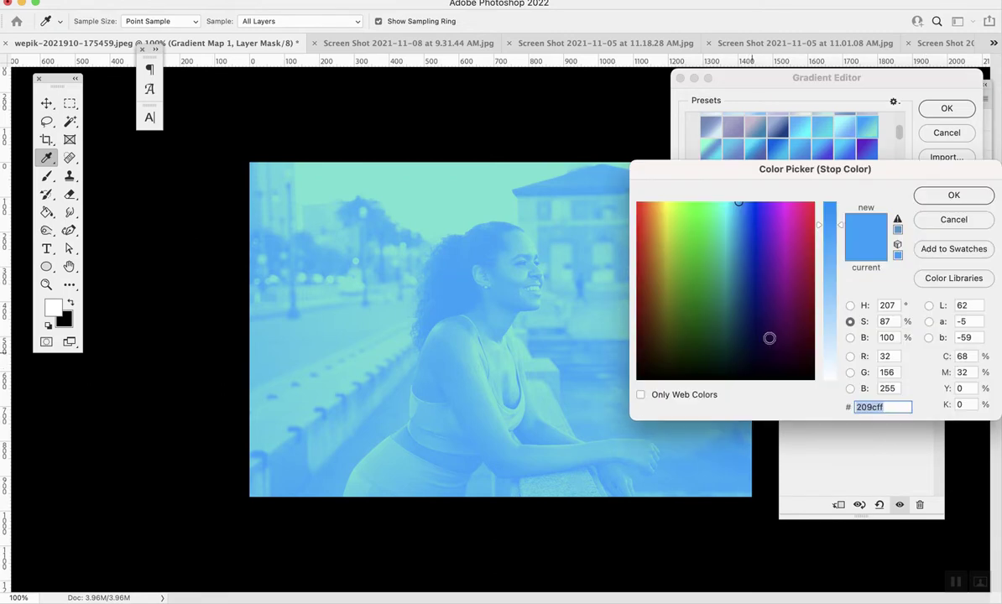
pyautogui.click(751, 223)
pyautogui.click(954, 196)
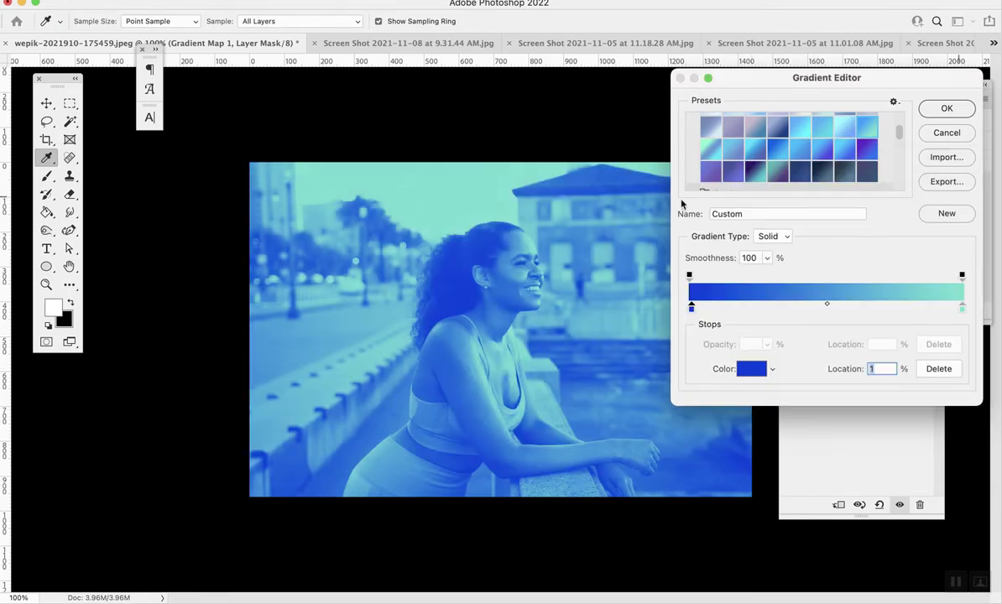
# - Try Blue_25 and other purple presets, then apply the Purple_23 blue-to-peach gradient
pyautogui.scroll(-3, 748, 163)
pyautogui.click(711, 146)
pyautogui.scroll(-3, 713, 148)
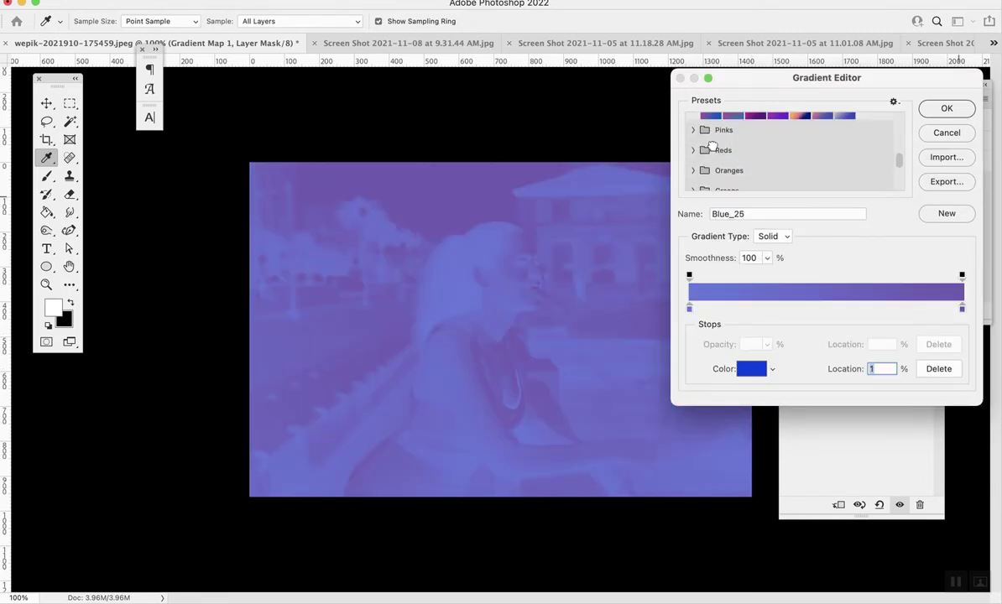
pyautogui.click(778, 116)
pyautogui.scroll(1, 783, 120)
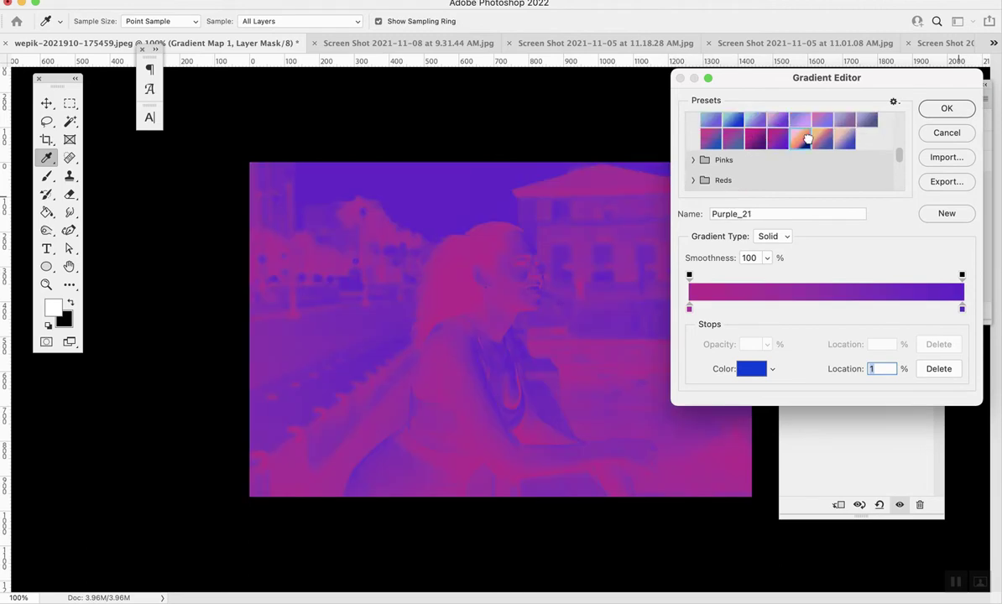
pyautogui.click(807, 138)
pyautogui.click(839, 136)
pyautogui.scroll(-2, 755, 170)
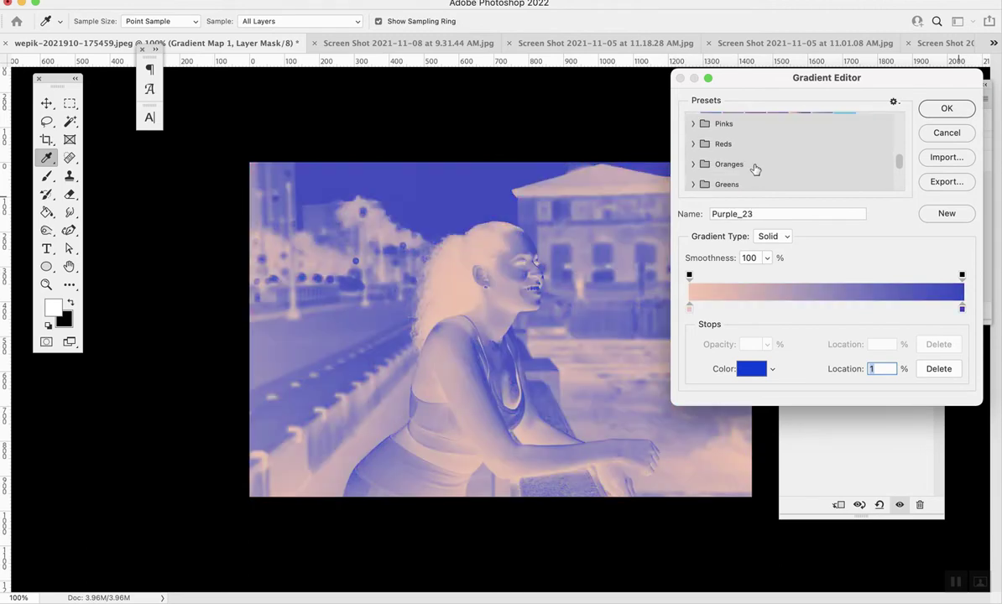
pyautogui.scroll(1, 755, 169)
pyautogui.moveTo(690, 308)
pyautogui.mouseDown()
pyautogui.moveTo(941, 307)
pyautogui.moveTo(671, 317)
pyautogui.moveTo(689, 308)
pyautogui.mouseUp()
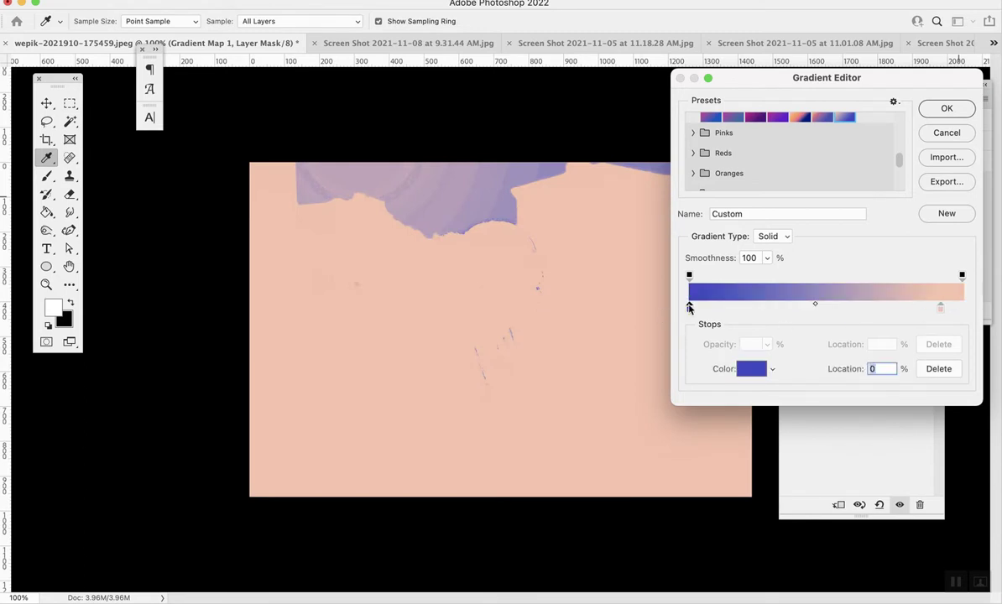
pyautogui.click(947, 108)
# - Add a Brightness/Contrast adjustment layer with Brightness -5 and Contrast 72
pyautogui.press('v')
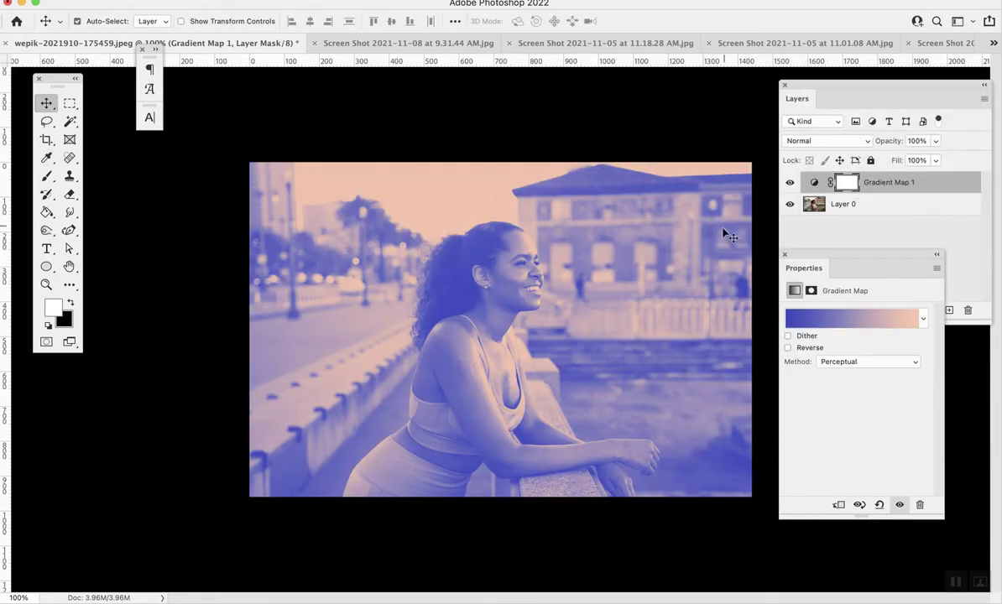
pyautogui.moveTo(844, 260); pyautogui.dragTo(845, 358)
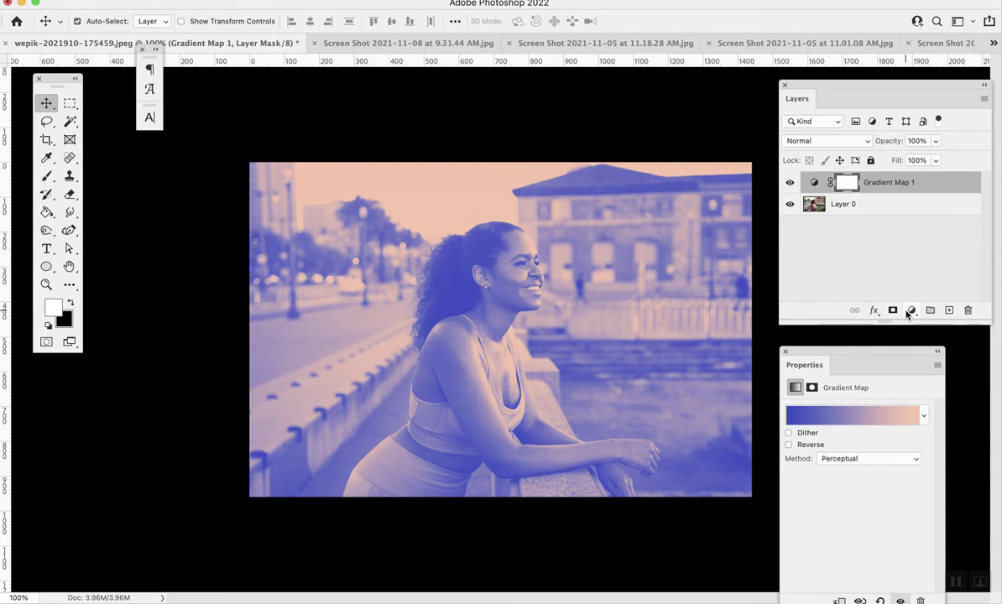
pyautogui.click(910, 311)
pyautogui.click(936, 379)
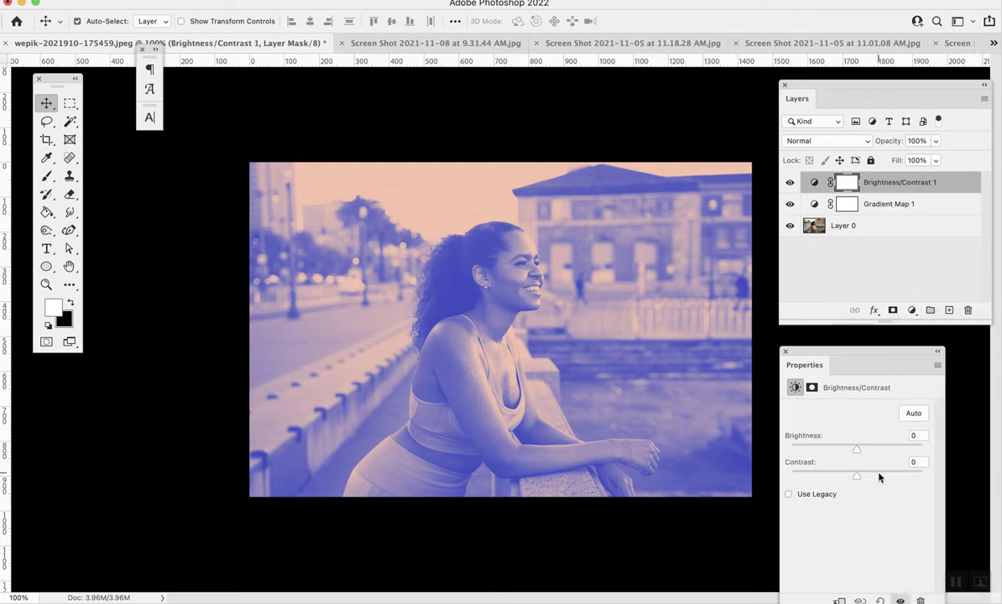
pyautogui.click(880, 475)
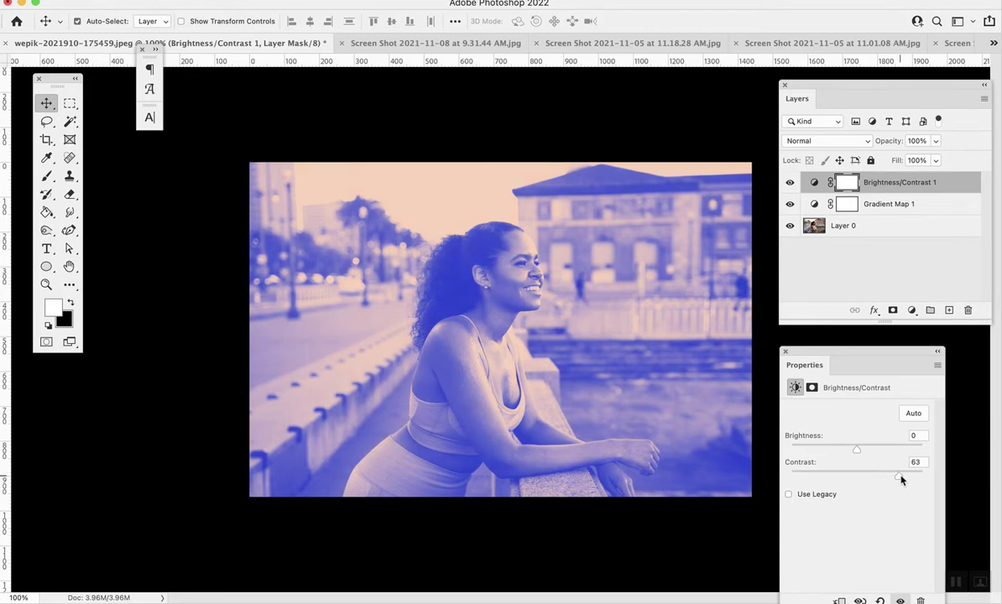
pyautogui.moveTo(843, 452)
pyautogui.mouseDown()
pyautogui.moveTo(868, 451)
pyautogui.moveTo(855, 451)
pyautogui.mouseUp()
# - Switch to the notes-young-beautiful-black-woman-writing-notes-lying-bed-home-excellent-mood.jpeg photo
pyautogui.click(872, 271)
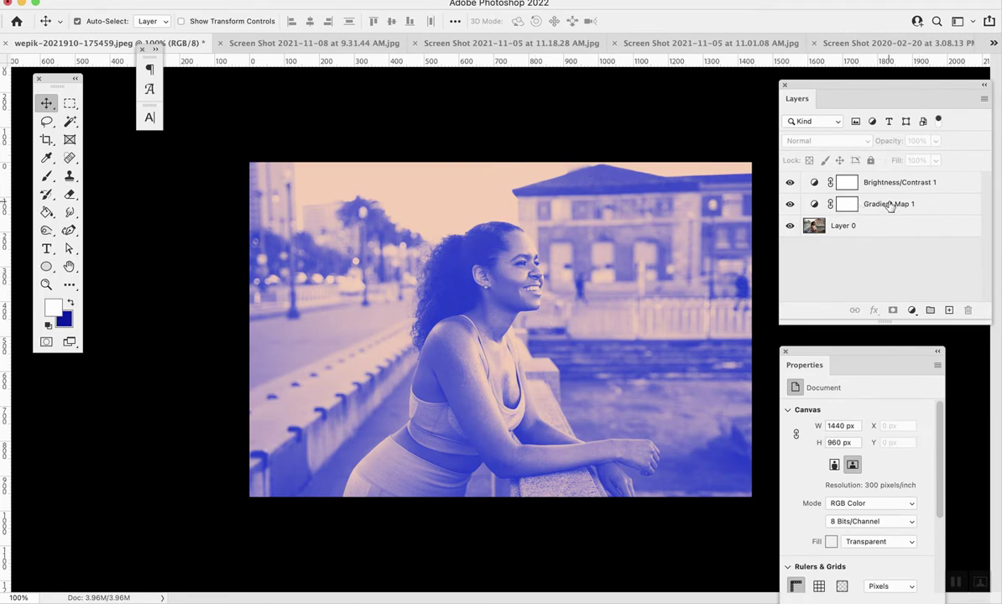
pyautogui.click(993, 44)
pyautogui.click(737, 104)
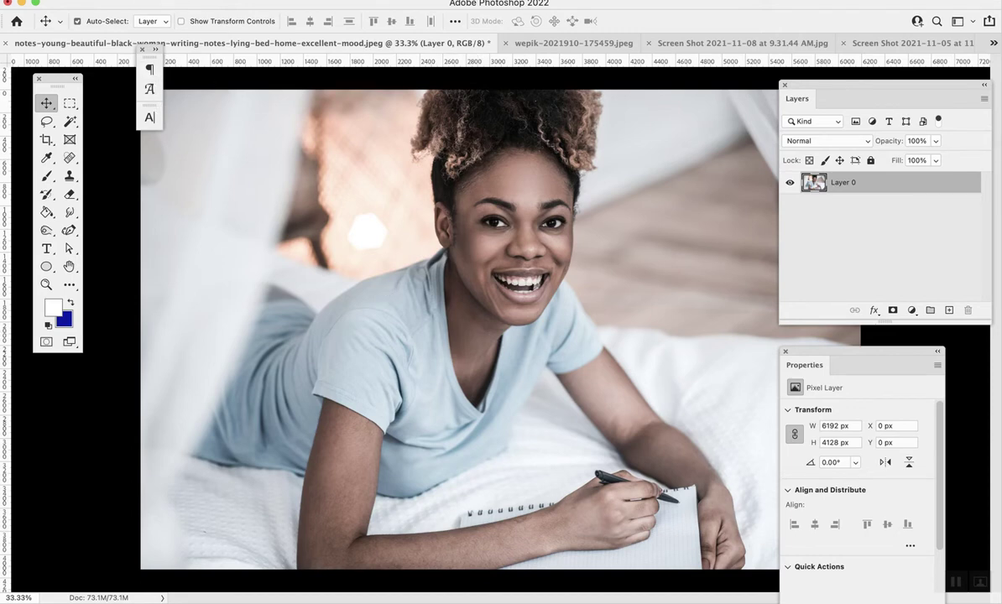
# - Convert the notes photo to Grayscale mode, discarding colour information
pyautogui.click(172, 0)
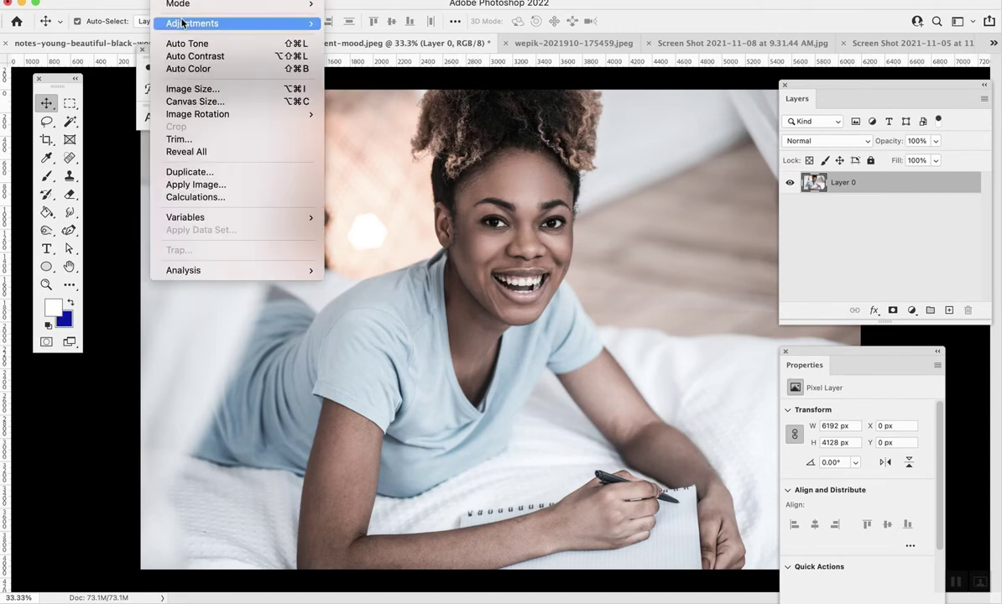
pyautogui.moveTo(180, 4)
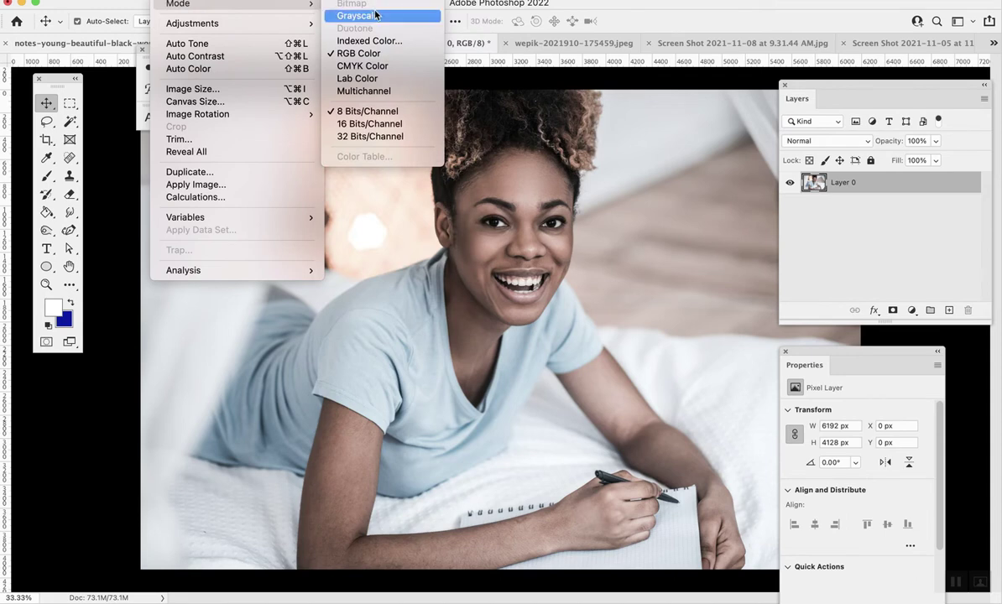
pyautogui.click(356, 15)
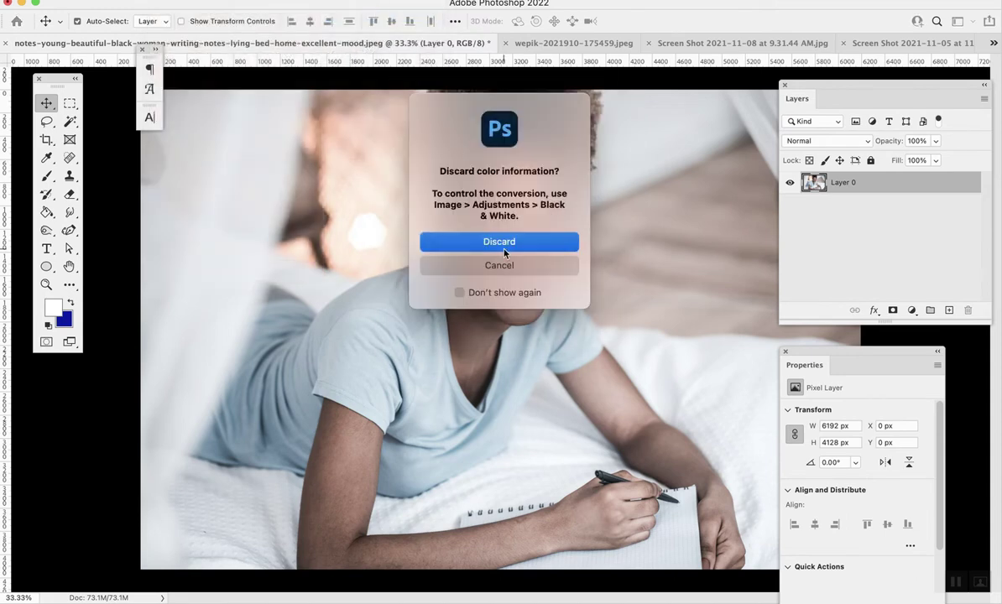
pyautogui.click(470, 239)
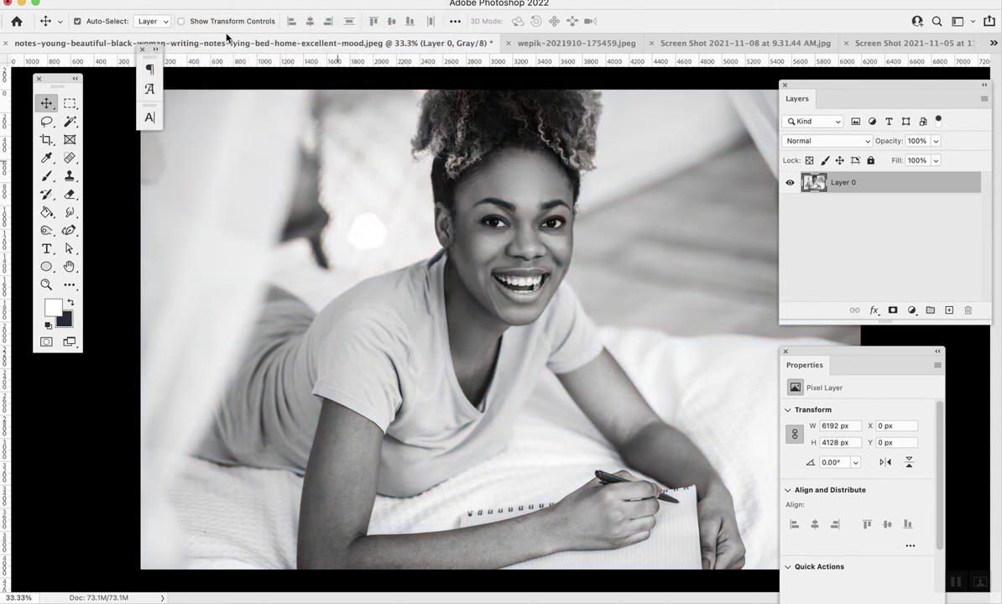
# - Change the grayscale image's mode to Duotone
pyautogui.click(172, 0)
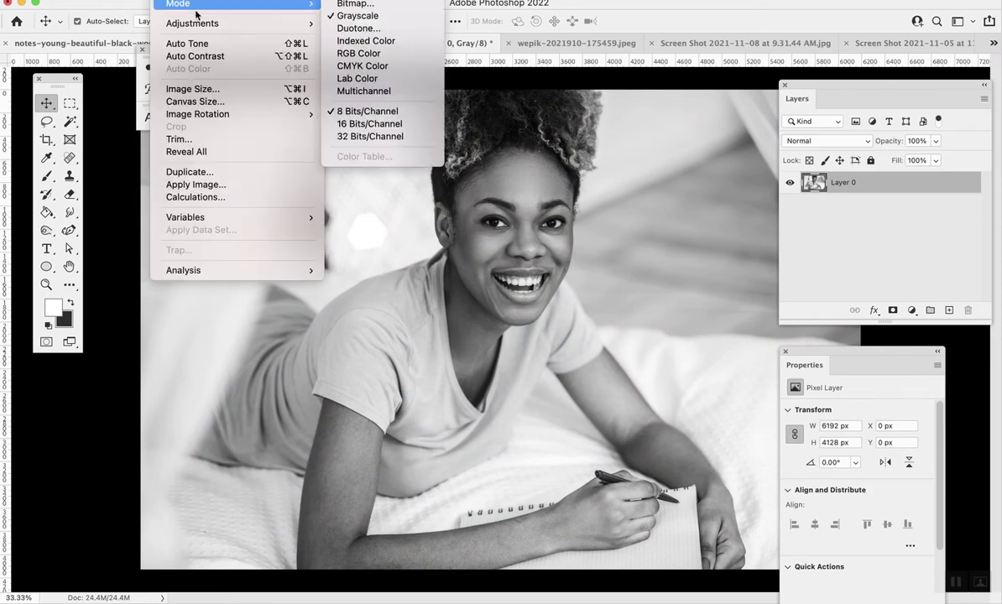
pyautogui.moveTo(187, 7)
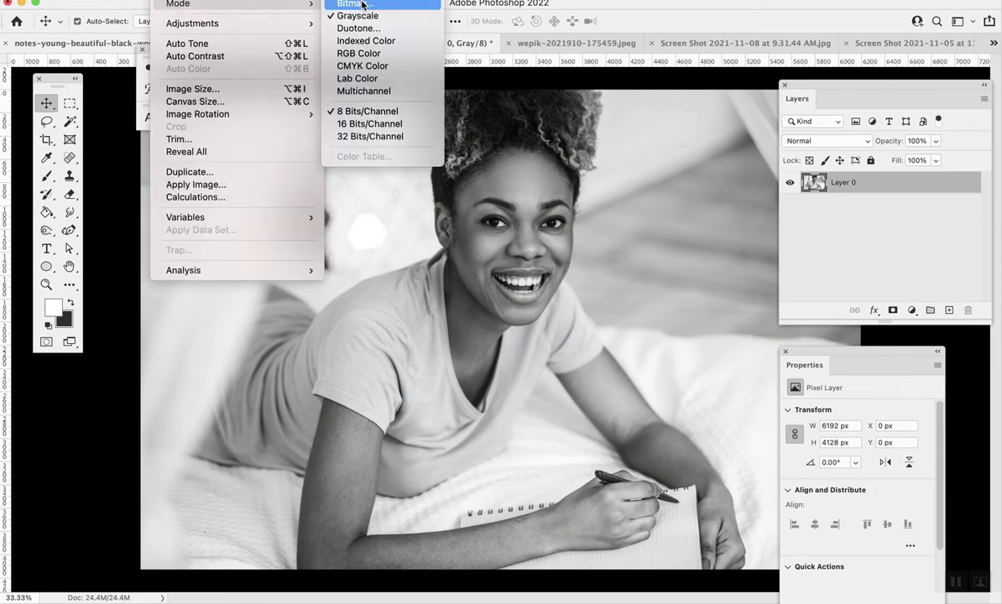
pyautogui.click(346, 28)
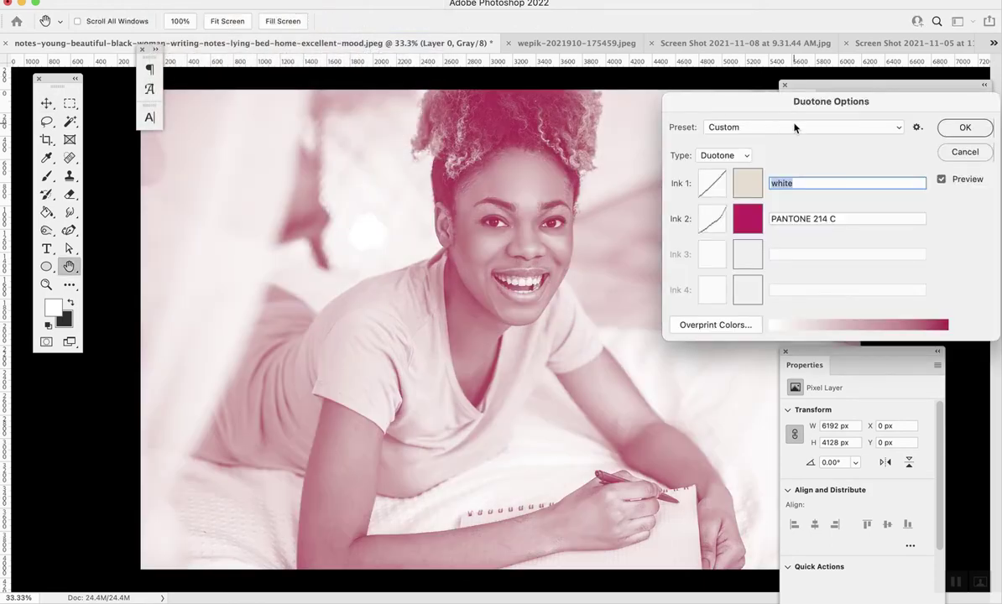
# - Switch Duotone Options type to Tritone, leaving the first ink unchanged
pyautogui.moveTo(760, 113); pyautogui.dragTo(759, 115)
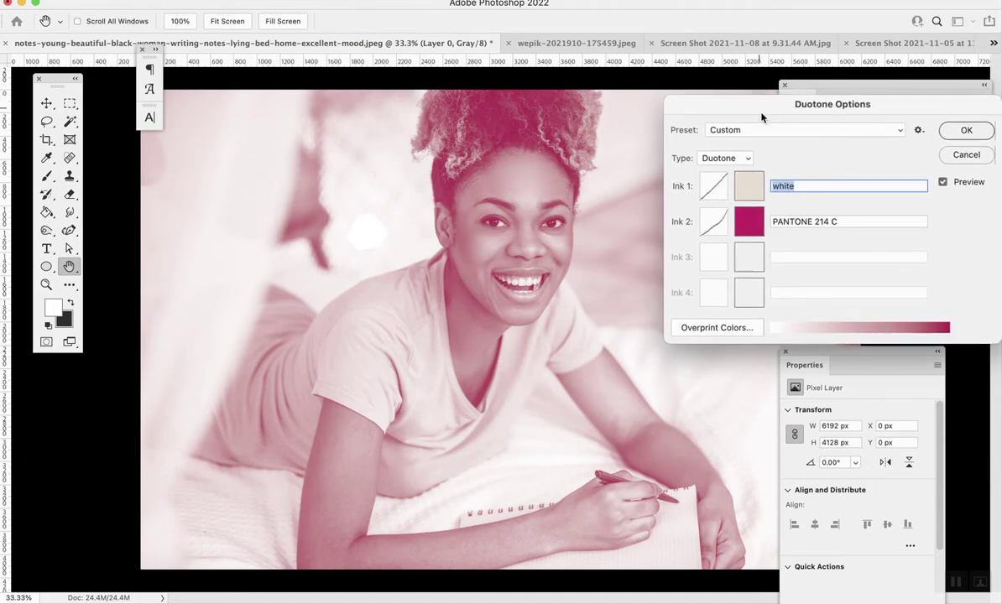
pyautogui.click(747, 190)
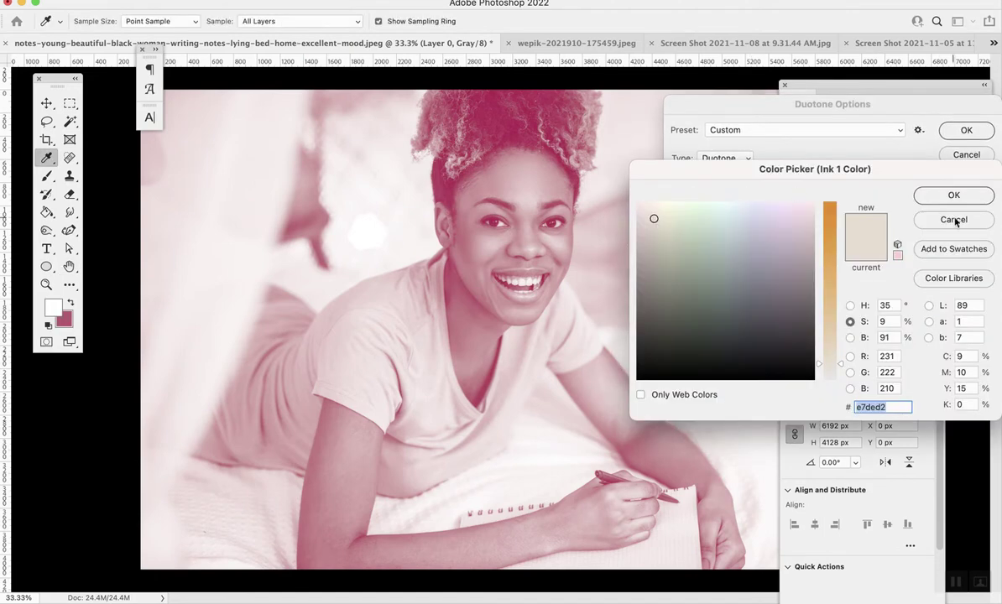
pyautogui.click(955, 194)
pyautogui.click(724, 159)
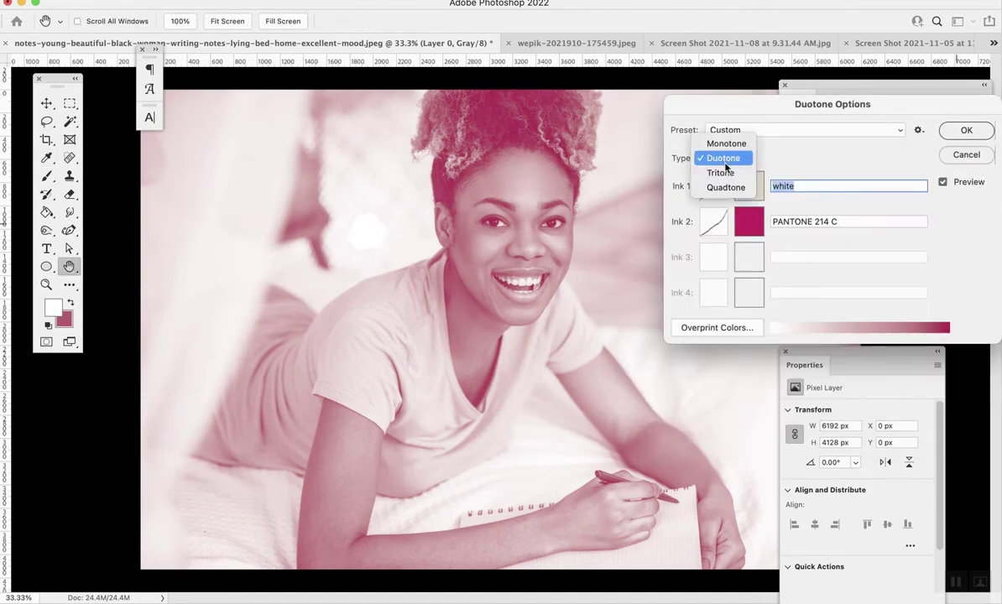
pyautogui.click(715, 173)
# - Set Ink 3 to PANTONE Rhodamine Red C after trying Orange 021 C, Red 032 C and Rubine Red C
pyautogui.click(750, 258)
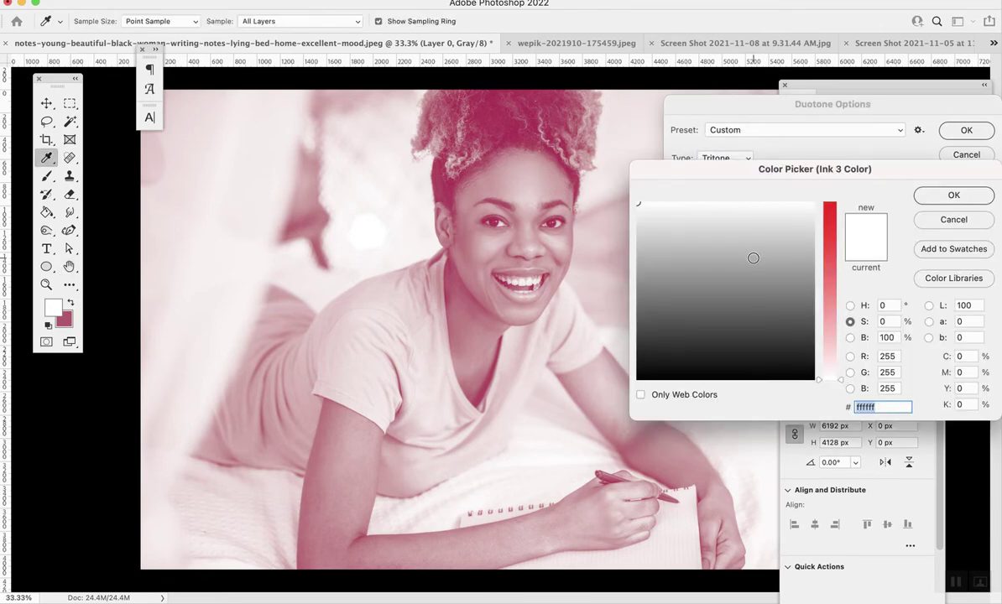
pyautogui.click(939, 279)
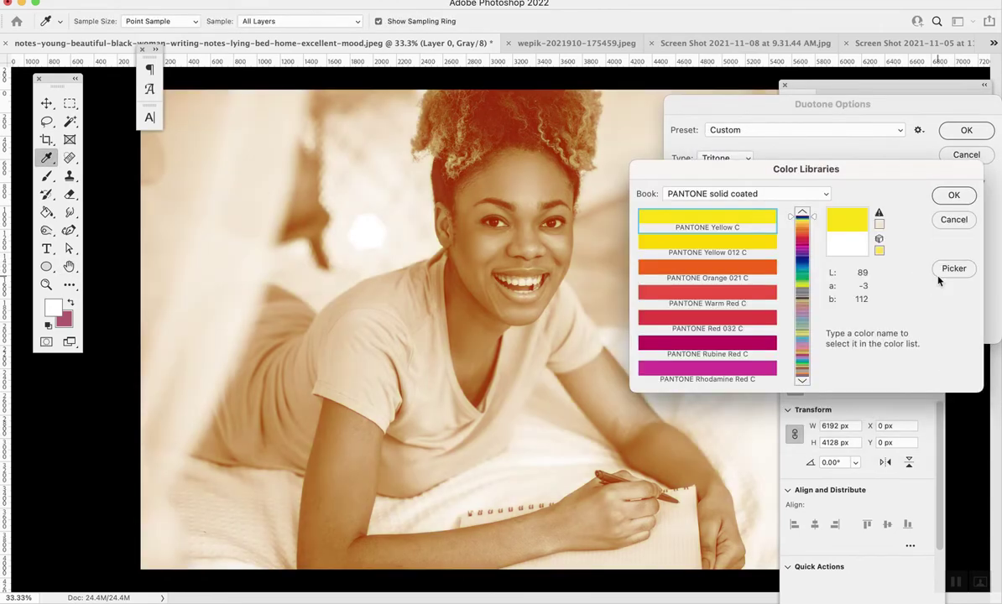
pyautogui.click(727, 286)
pyautogui.click(731, 323)
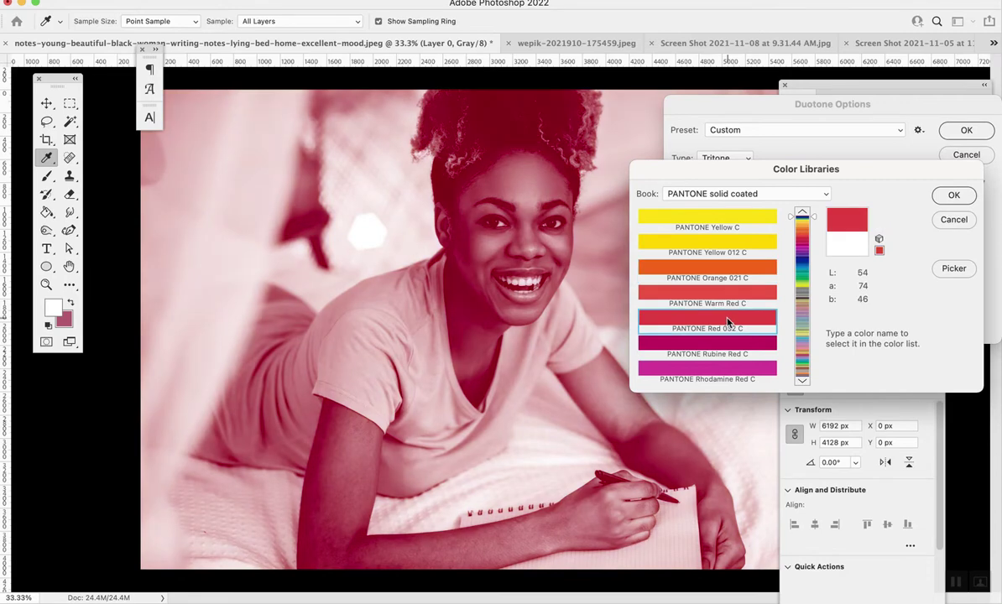
pyautogui.click(733, 341)
pyautogui.click(730, 369)
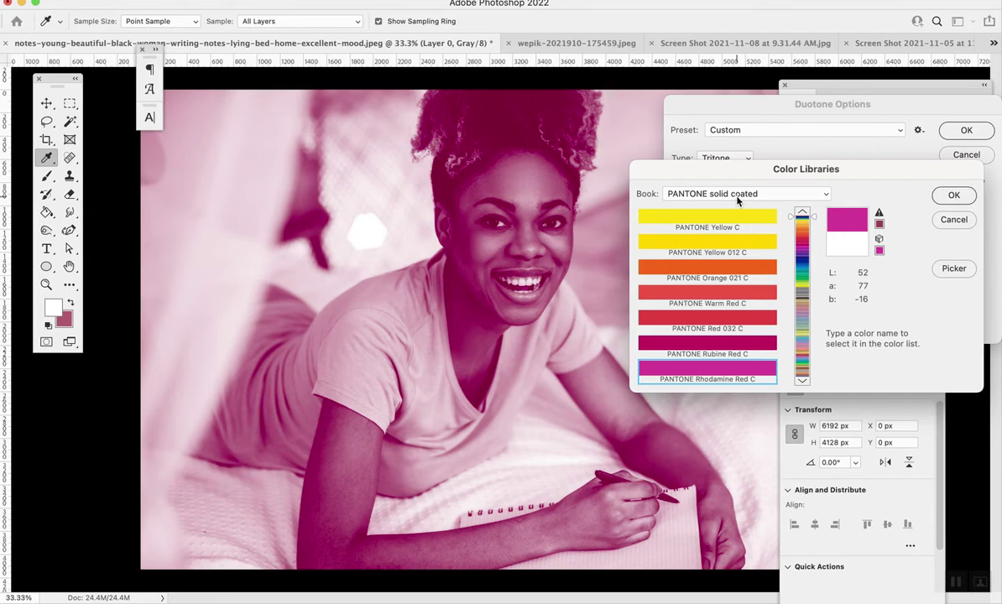
pyautogui.click(954, 195)
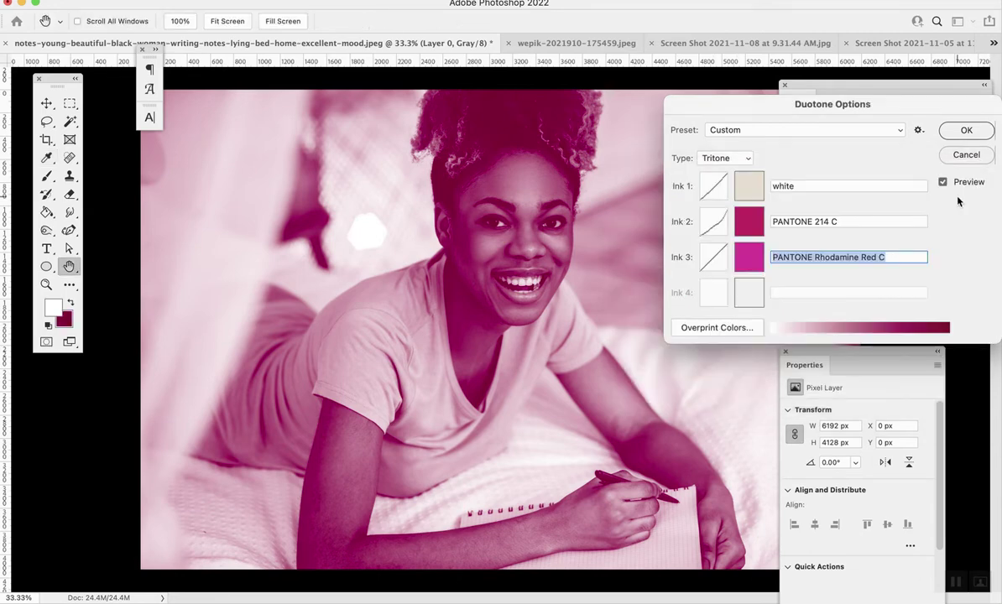
pyautogui.click(751, 187)
# - Set Ink 1 to PANTONE 278 C from the Pantone colour book
pyautogui.click(934, 279)
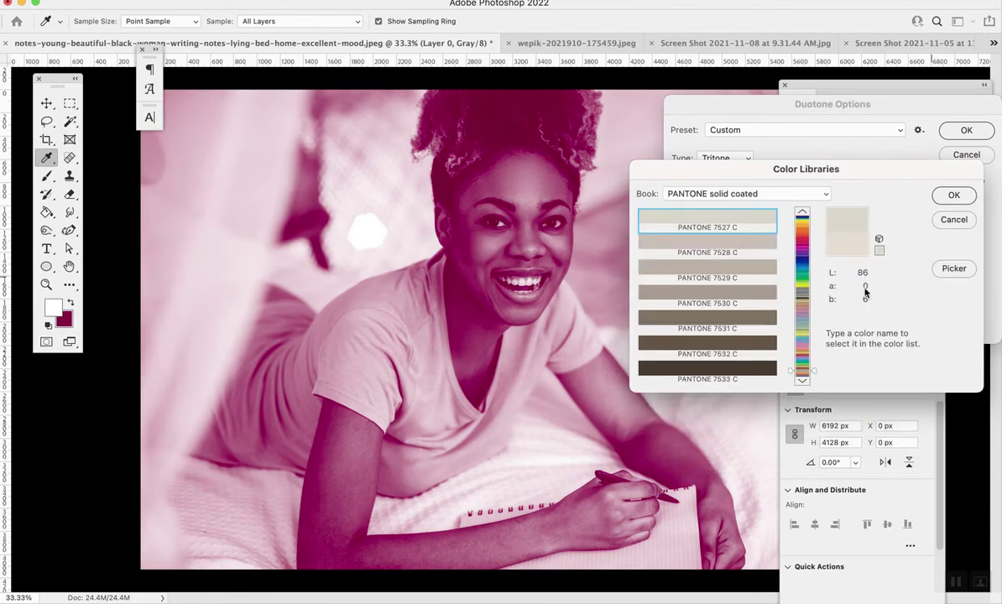
pyautogui.click(802, 263)
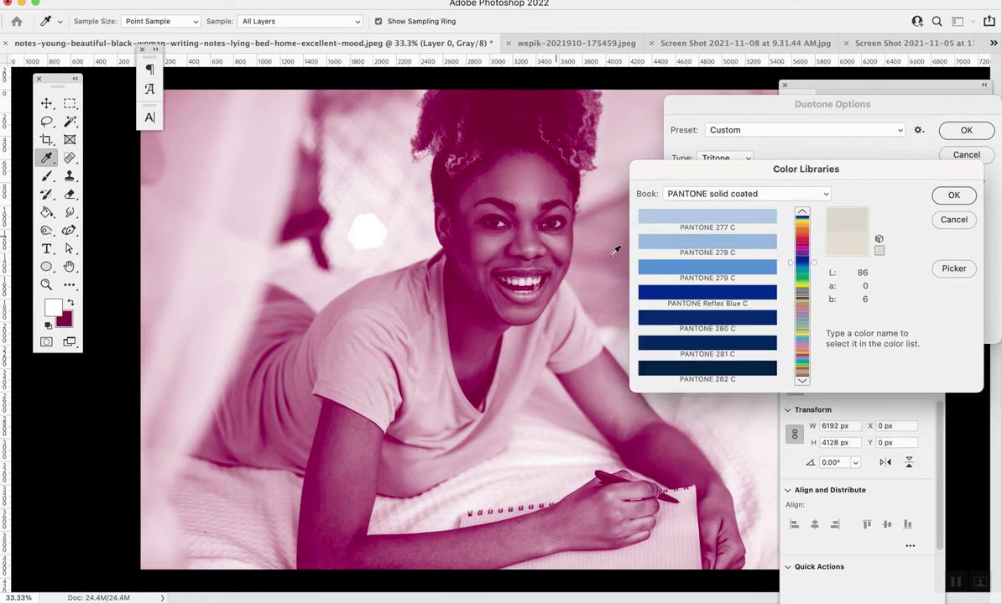
pyautogui.click(703, 279)
pyautogui.click(703, 294)
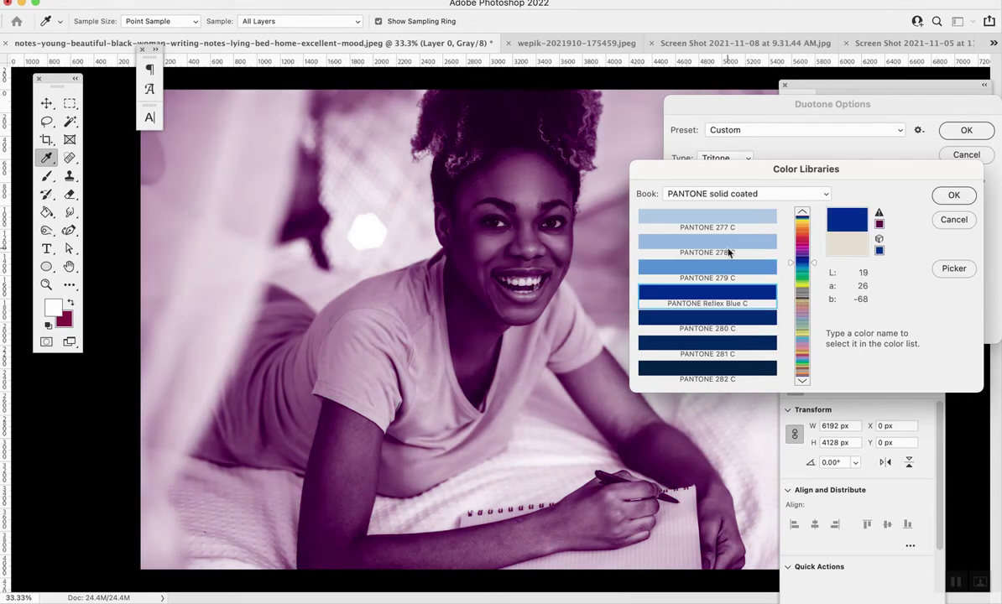
pyautogui.click(679, 242)
pyautogui.click(952, 195)
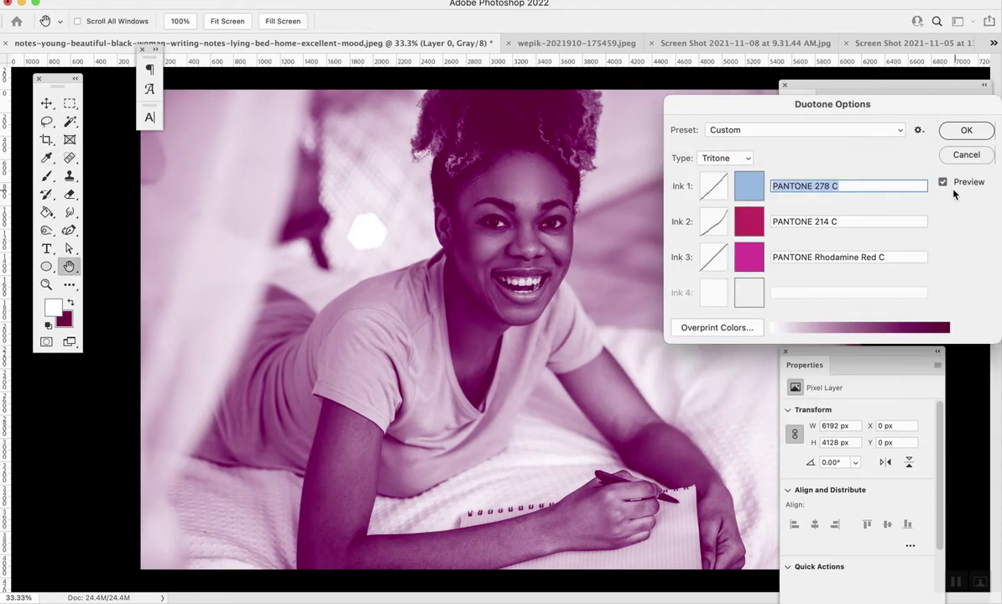
# - Set Ink 2 to PANTONE 216 C
pyautogui.moveTo(890, 109); pyautogui.dragTo(868, 105)
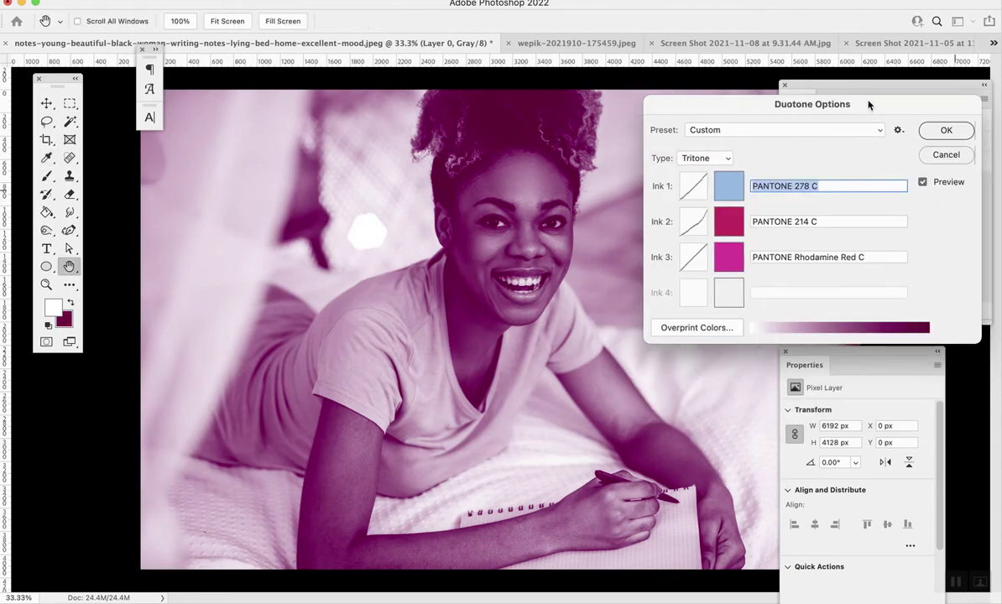
pyautogui.click(729, 222)
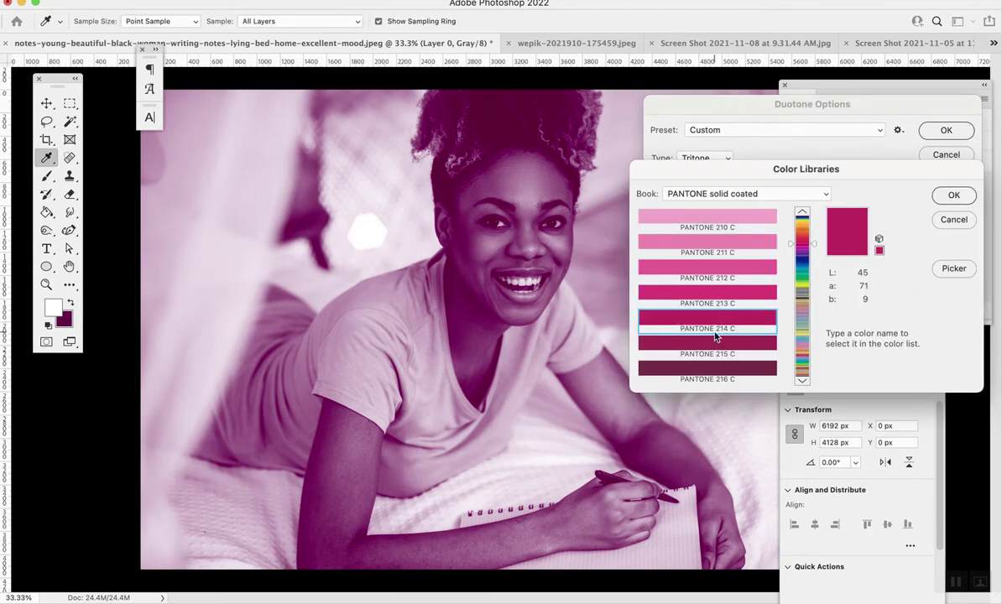
pyautogui.click(710, 367)
pyautogui.click(953, 196)
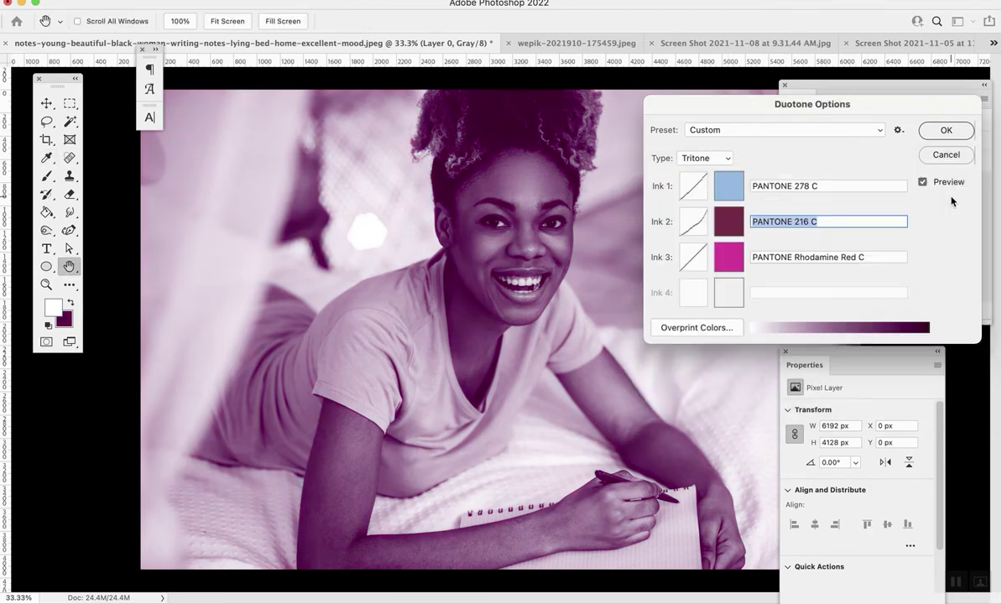
# - Reshape Ink 2's curve to 42.7 at 50% and 60.6 at 80%, then apply the tritone
pyautogui.click(703, 221)
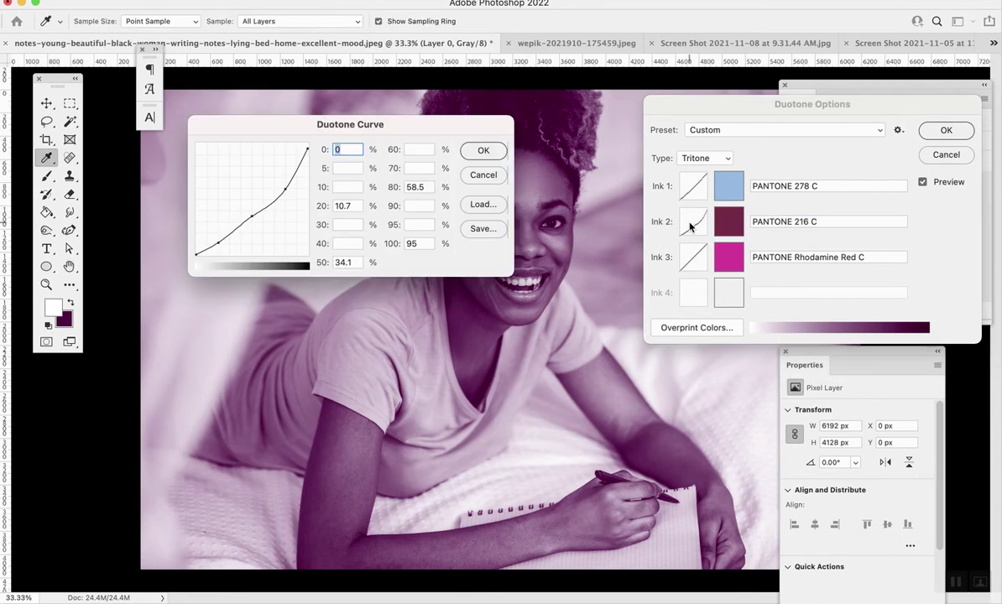
pyautogui.moveTo(286, 188); pyautogui.dragTo(255, 167)
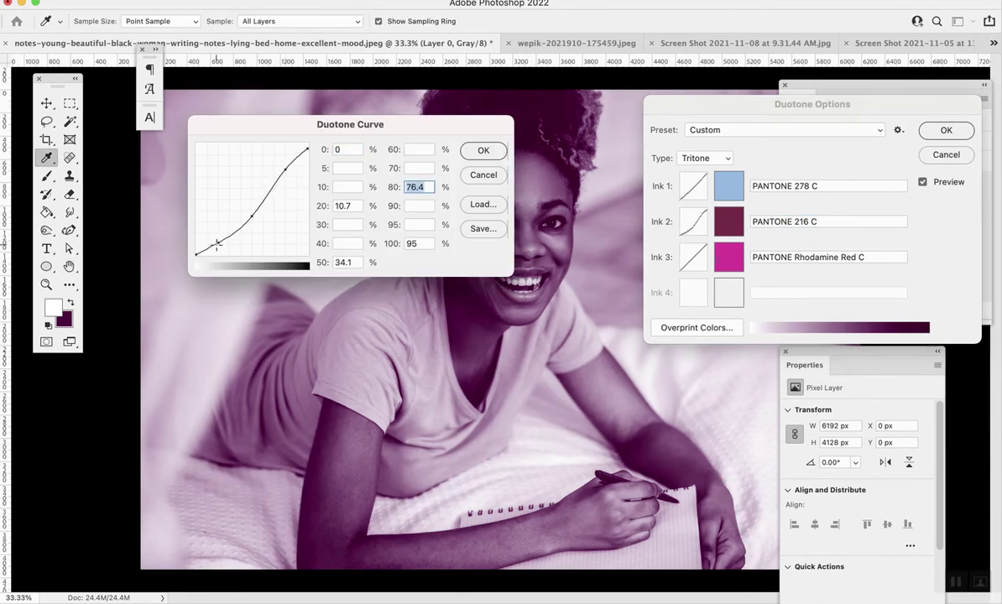
pyautogui.moveTo(219, 242)
pyautogui.mouseDown()
pyautogui.moveTo(215, 229)
pyautogui.moveTo(203, 244)
pyautogui.mouseUp()
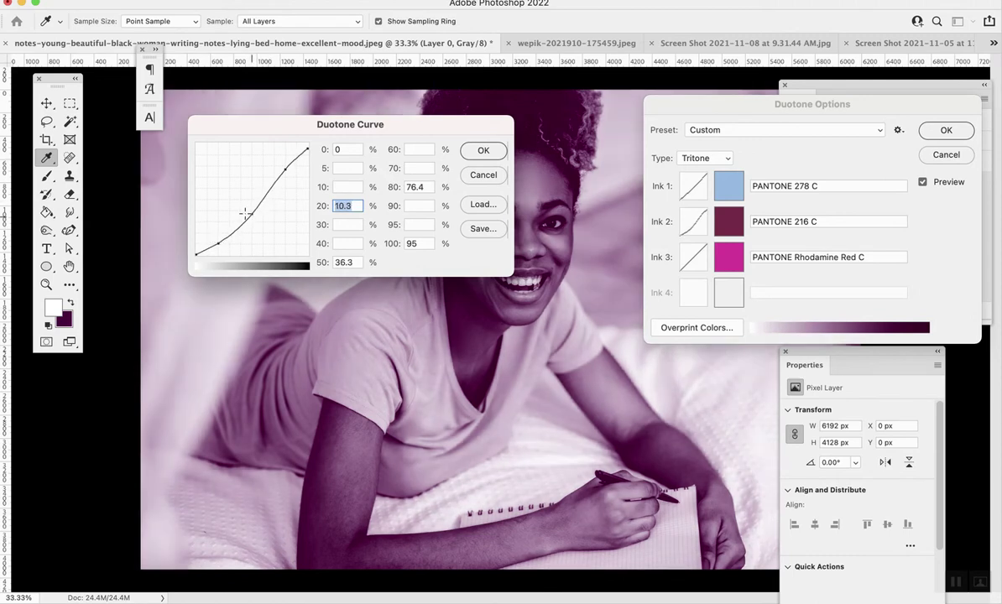
pyautogui.moveTo(251, 217); pyautogui.dragTo(251, 207)
pyautogui.moveTo(285, 169); pyautogui.dragTo(285, 187)
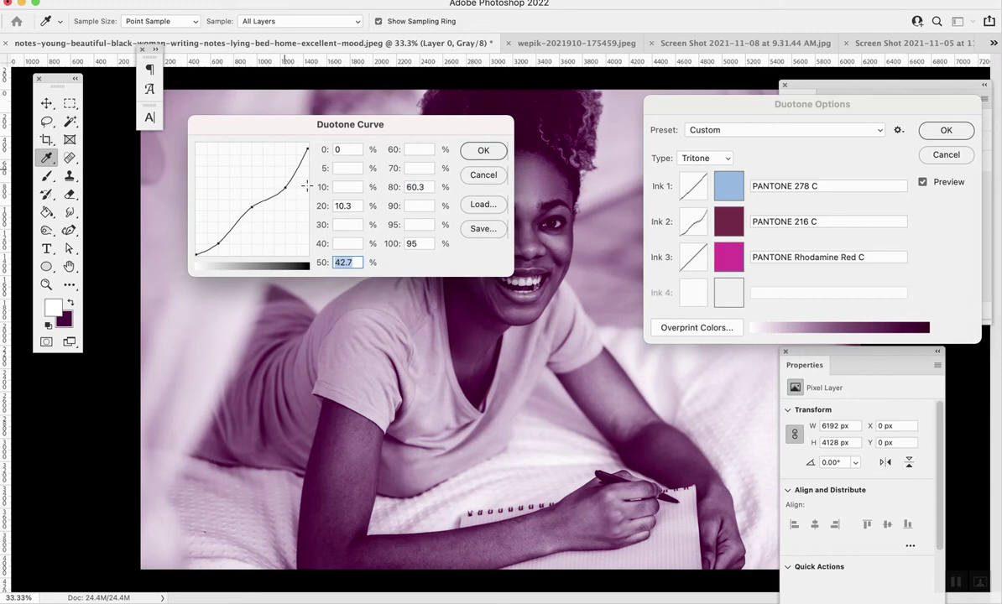
pyautogui.click(483, 150)
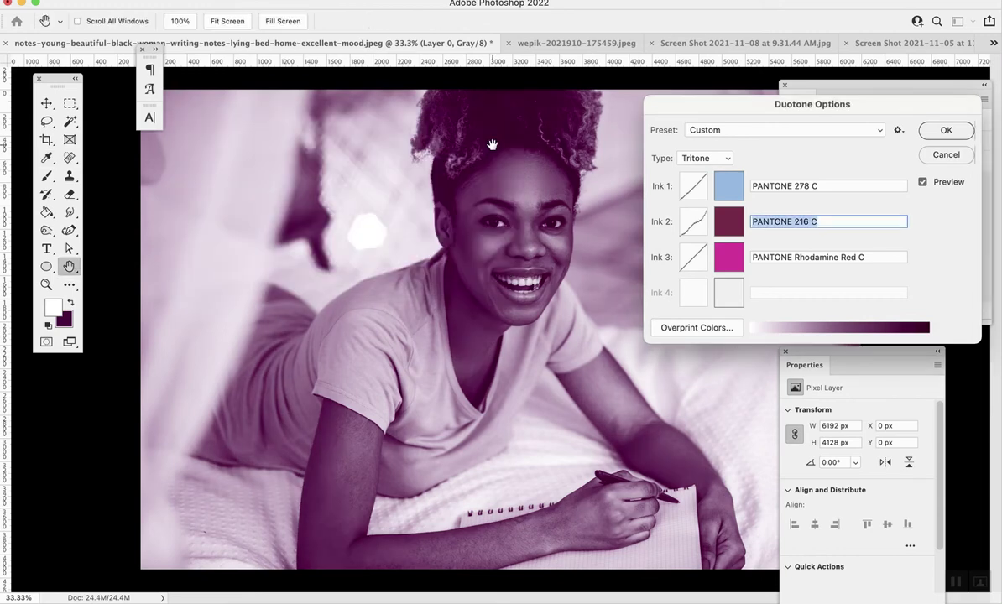
pyautogui.click(931, 134)
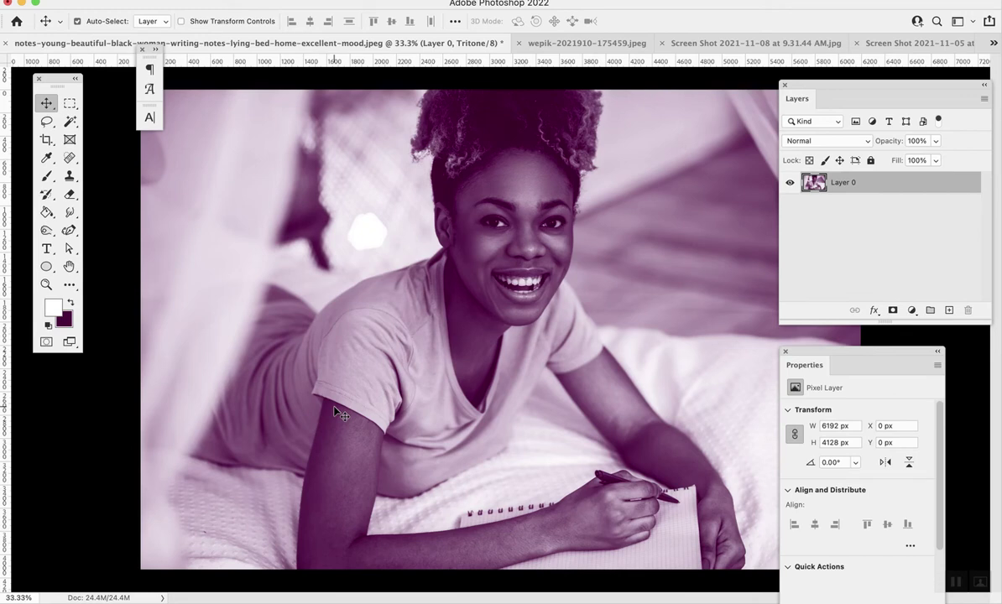
# - In Chrome's Duotone by ShapeFactory tab, close the blueberry view and enlarge the stacked-cookies photo
pyautogui.click(169, 590)
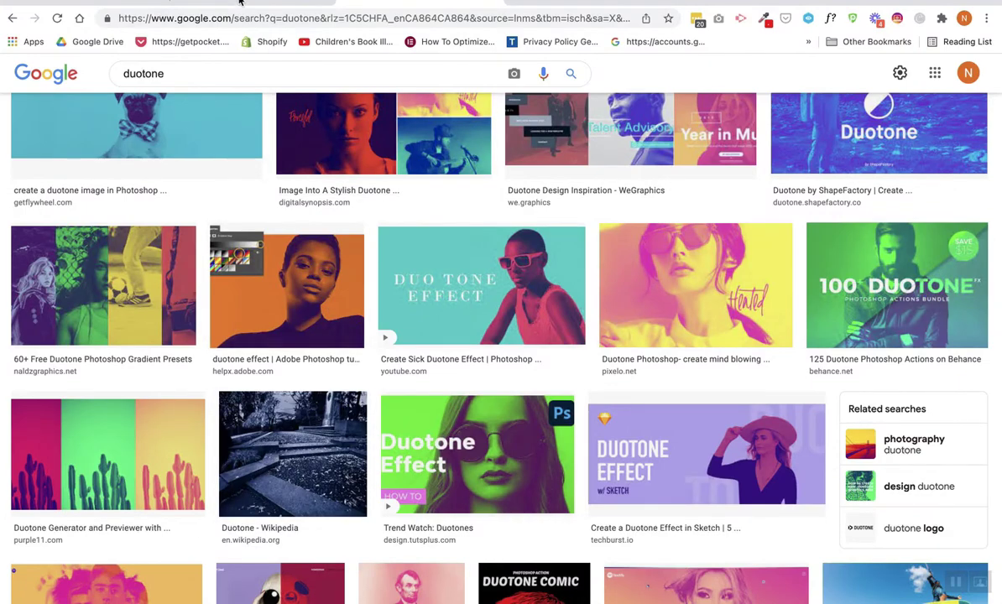
pyautogui.click(239, 3)
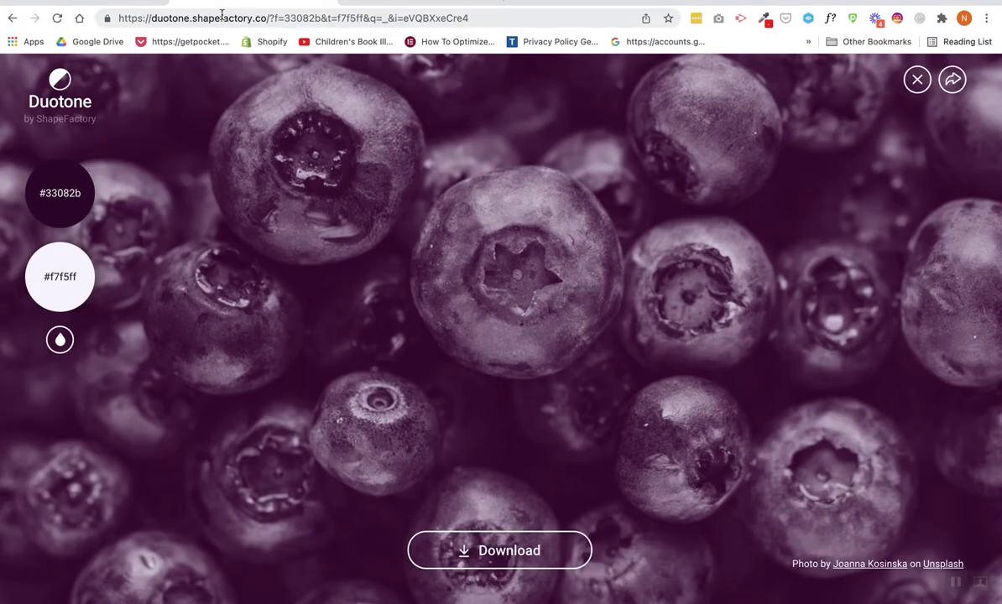
pyautogui.click(72, 97)
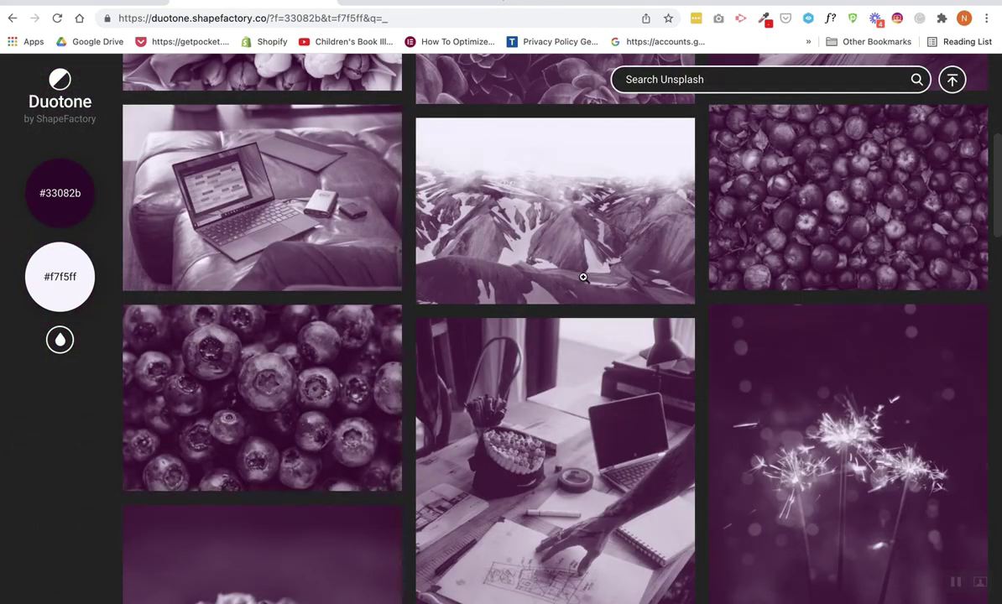
pyautogui.click(842, 263)
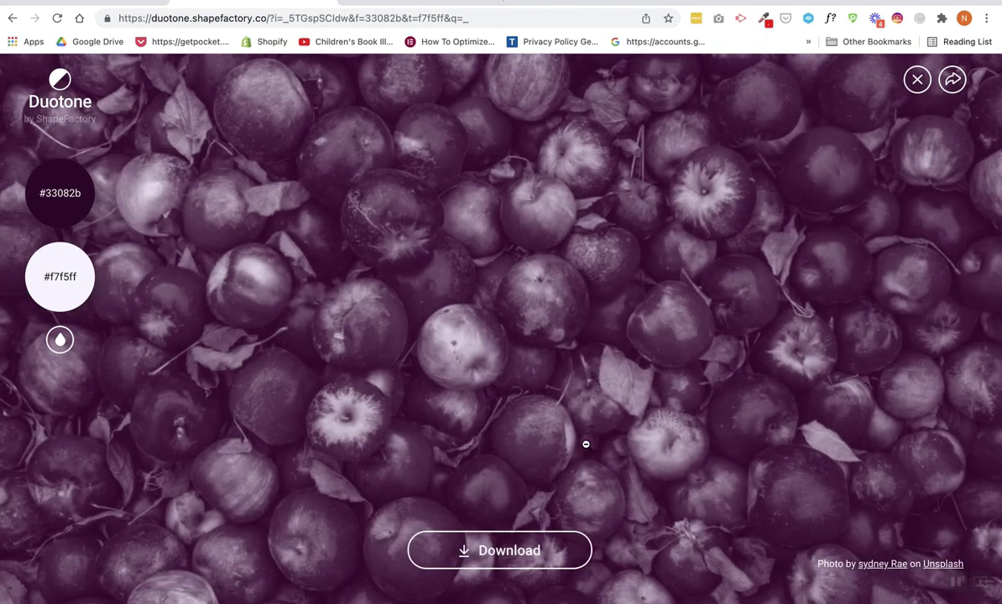
pyautogui.click(69, 218)
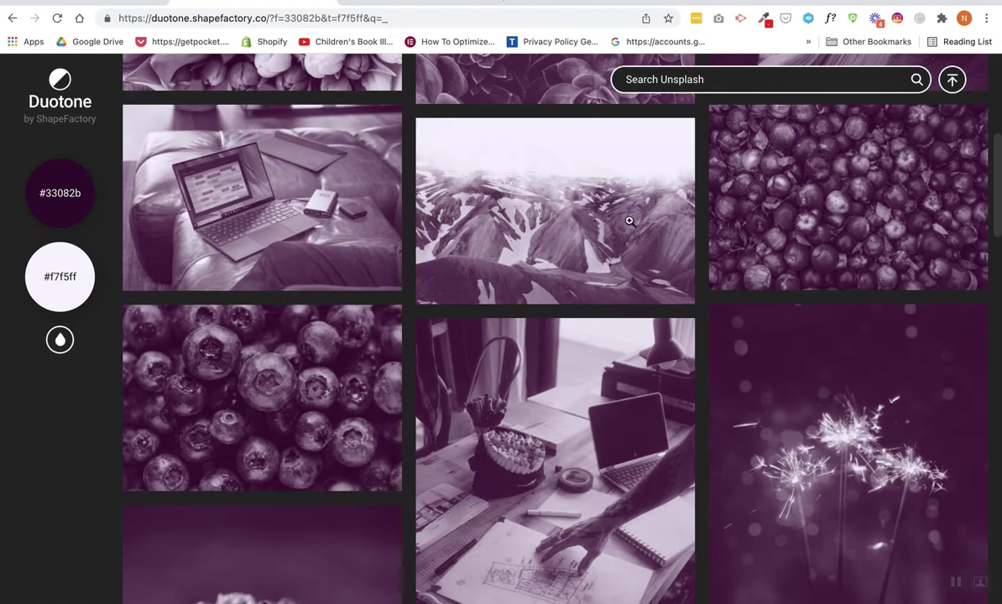
pyautogui.scroll(-3, 697, 361)
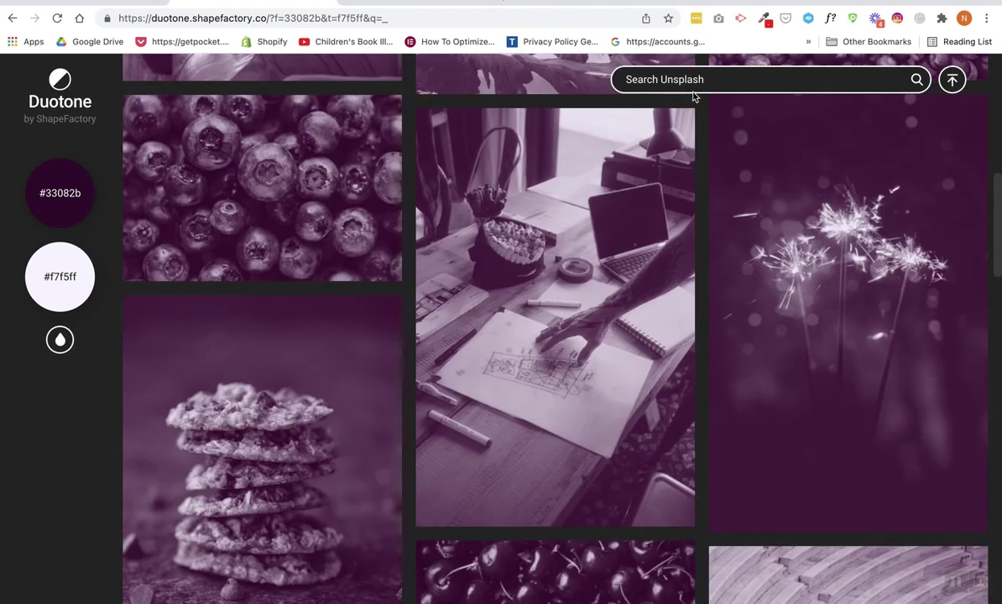
pyautogui.click(296, 445)
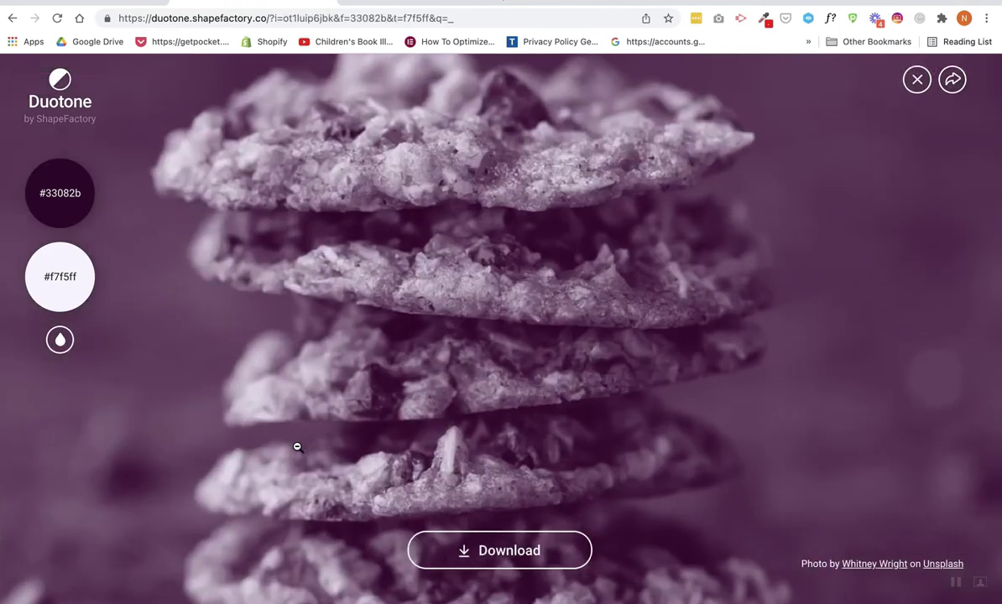
# - Set the preview's dark duotone colour to blue #1f2554
pyautogui.click(58, 187)
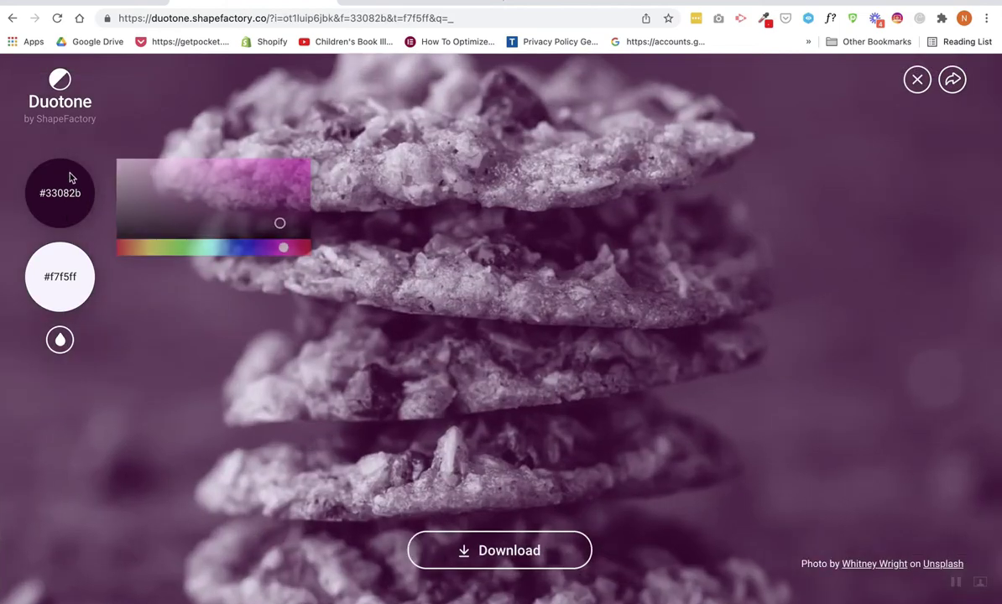
pyautogui.click(240, 212)
pyautogui.click(241, 249)
# - Set the light colour to mint #7ff0df, then close the photo and return to Google Images' duotone results
pyautogui.click(60, 277)
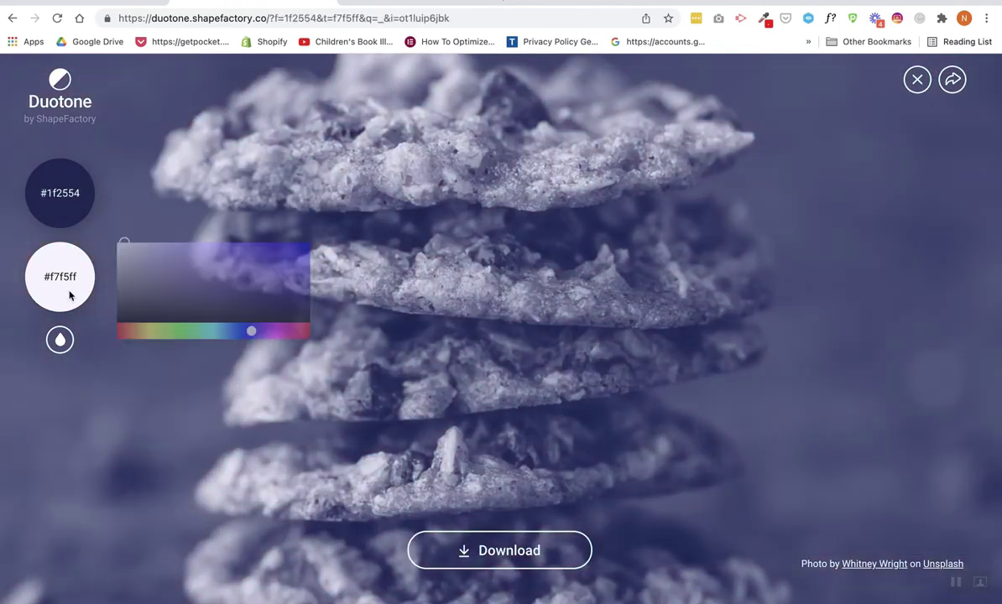
pyautogui.click(182, 256)
pyautogui.click(206, 332)
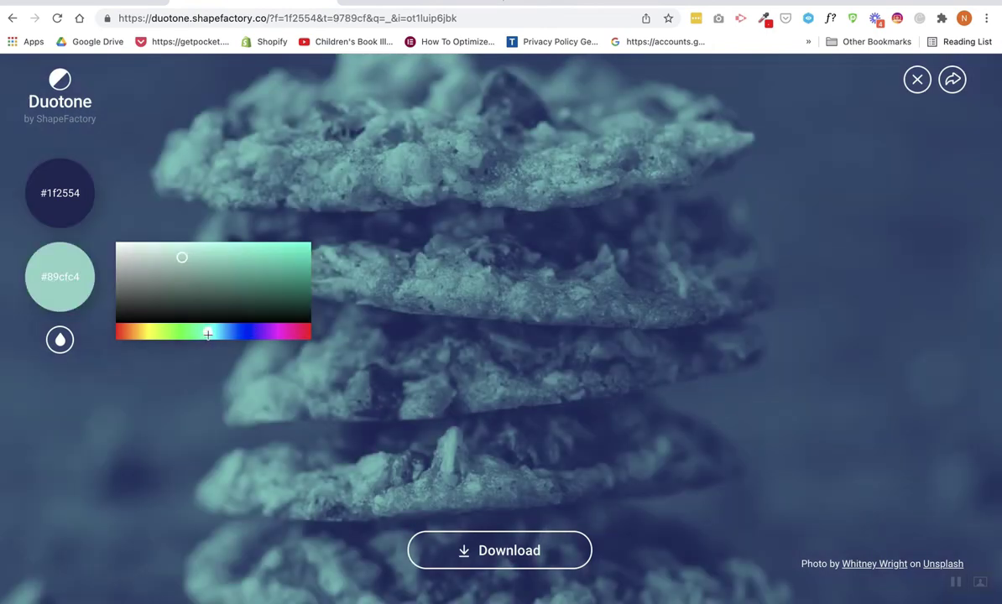
pyautogui.click(192, 278)
pyautogui.click(207, 247)
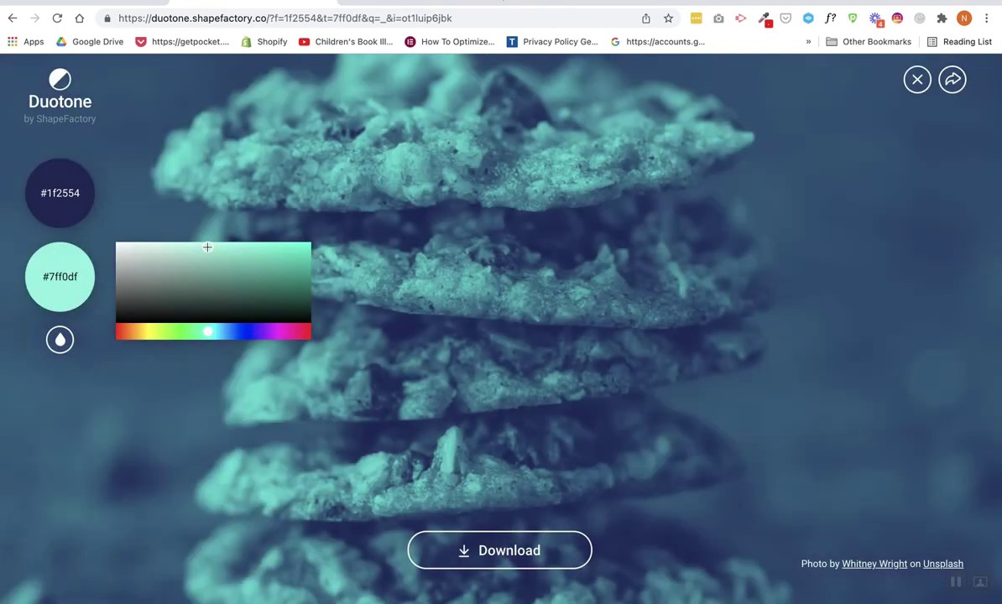
pyautogui.click(155, 195)
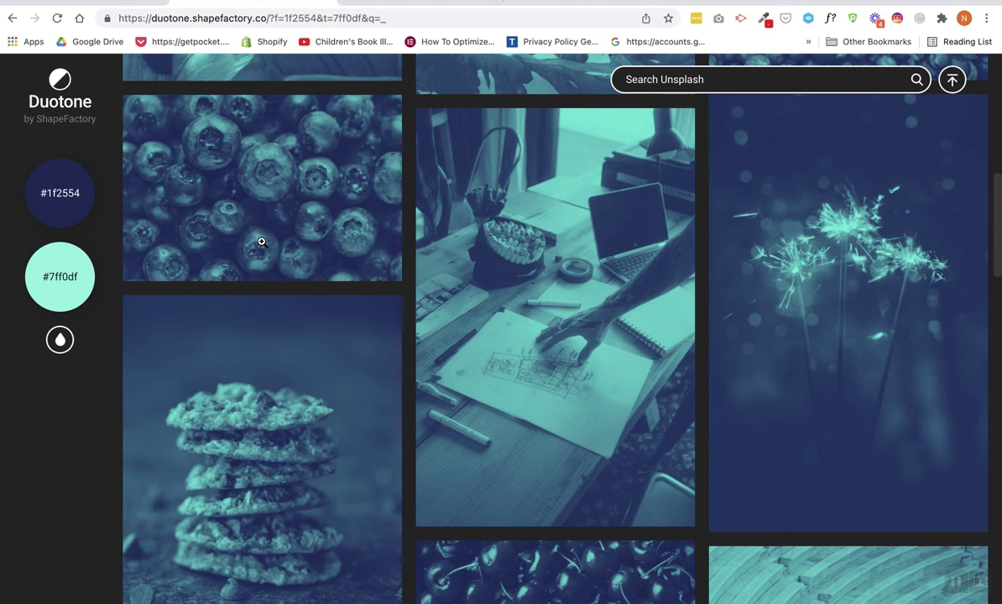
pyautogui.click(353, 5)
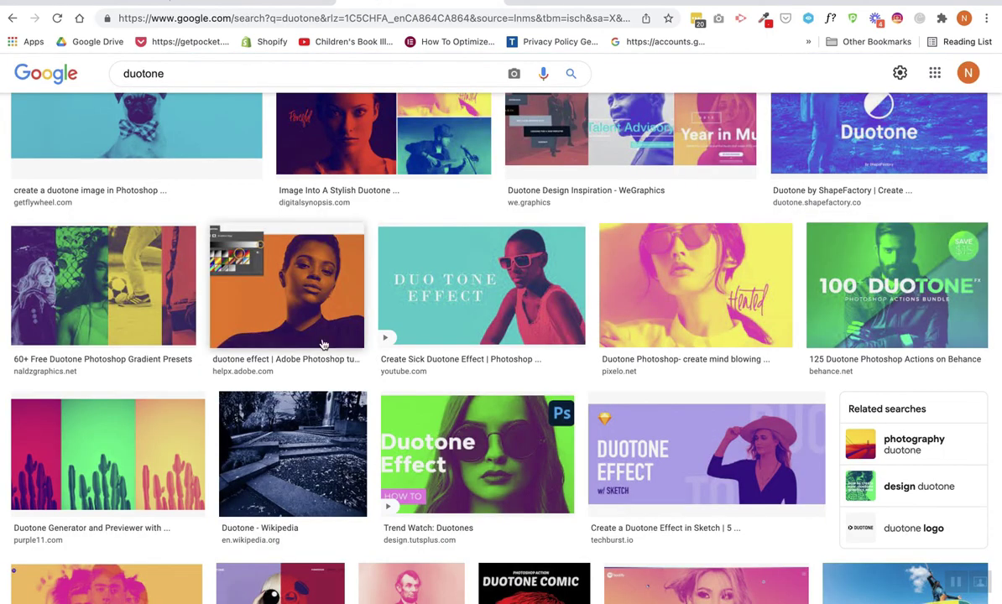
pyautogui.scroll(-5, 323, 344)
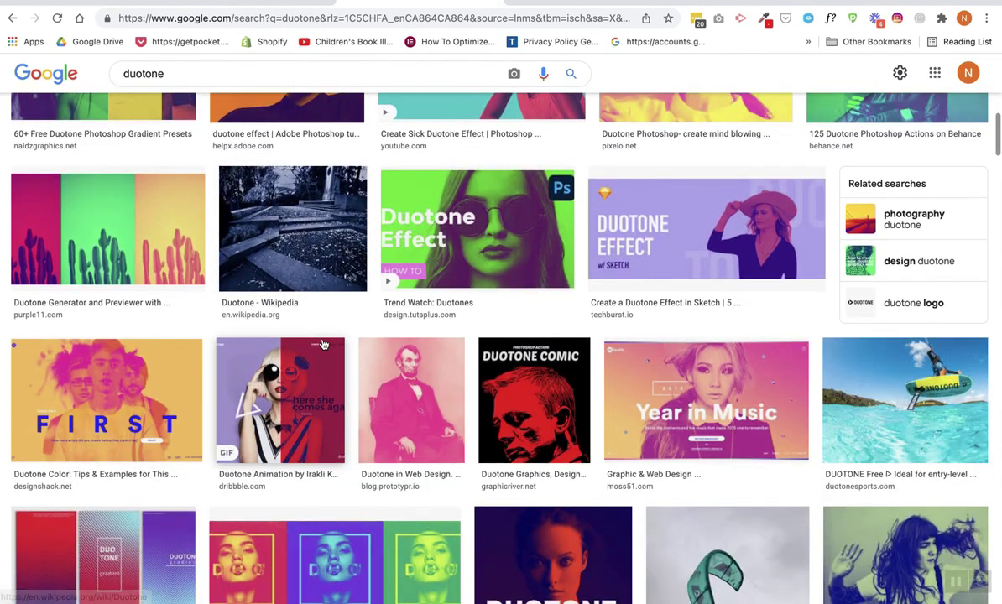
pyautogui.scroll(1, 323, 344)
pyautogui.scroll(-2, 324, 344)
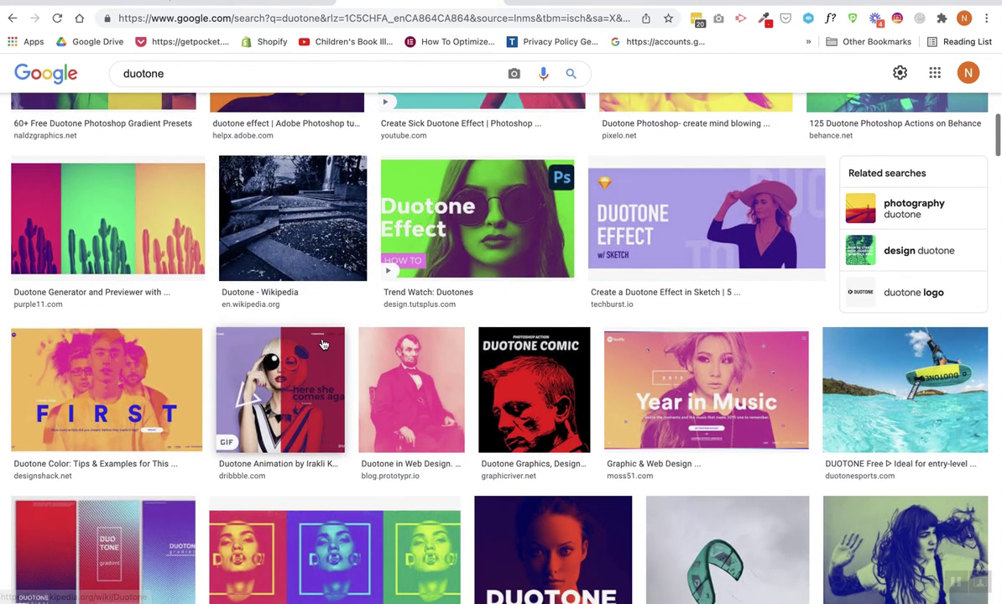
pyautogui.scroll(1, 323, 344)
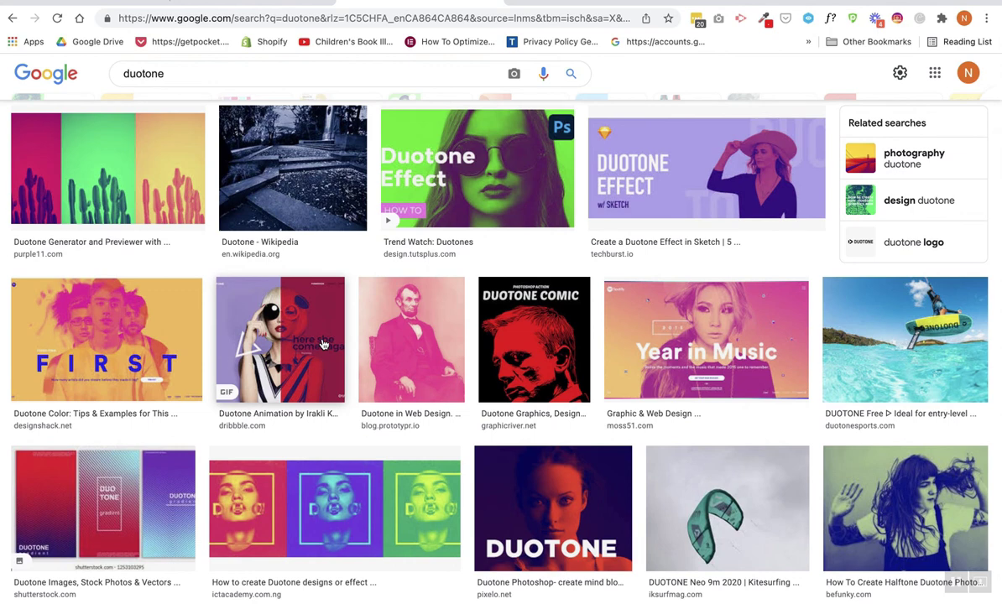
pyautogui.scroll(1, 323, 344)
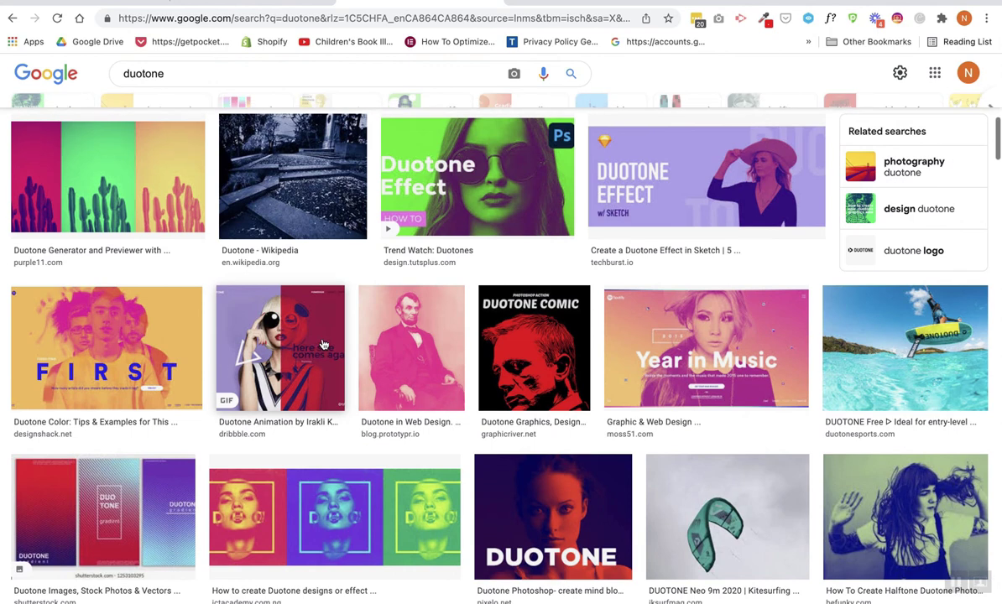